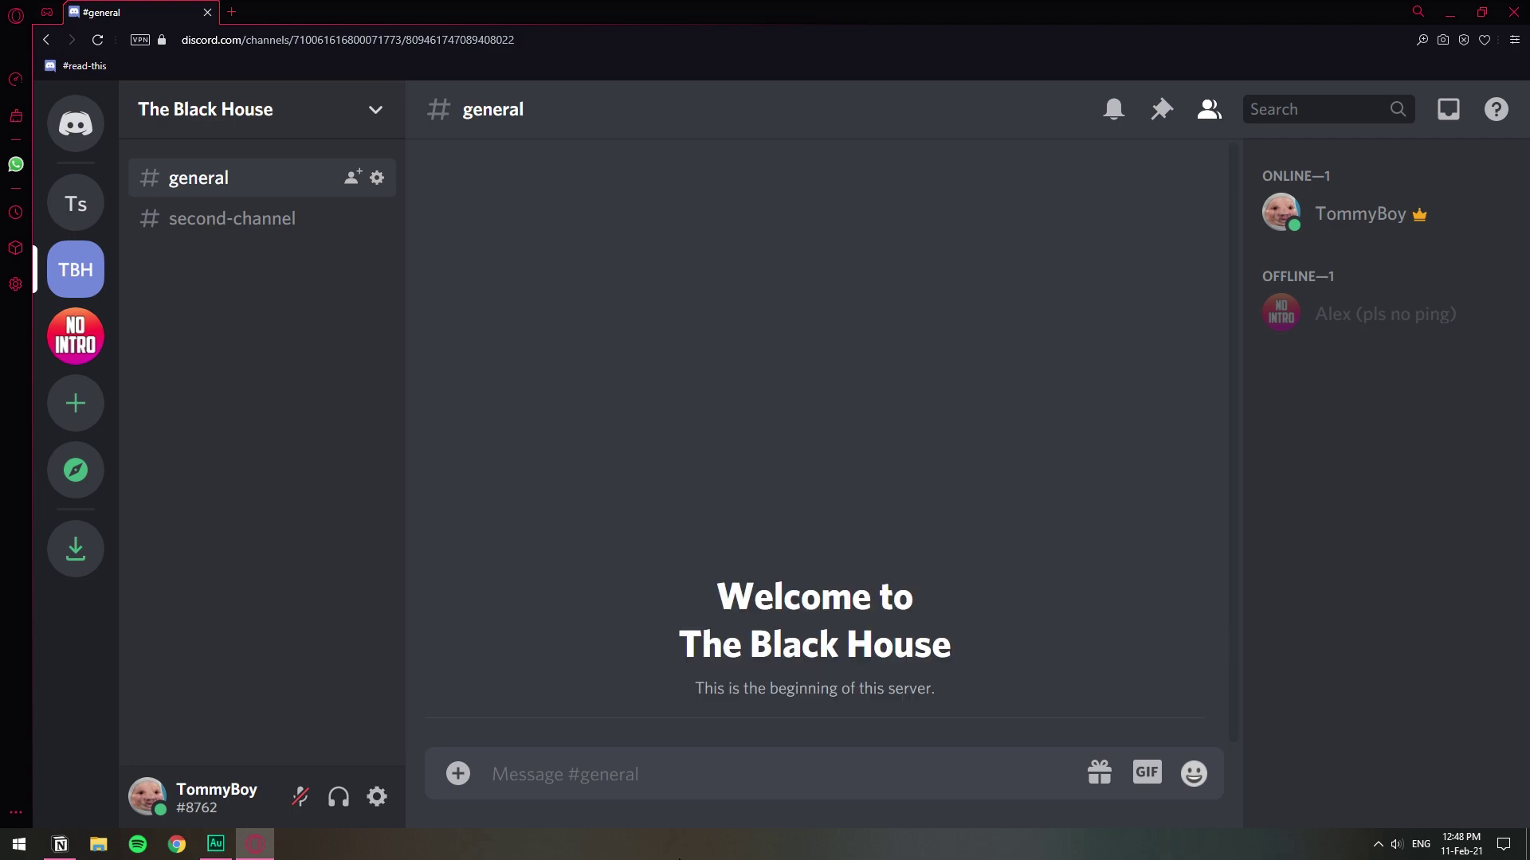
Step: Create a new role named Member in The Black House server's role settings
{"action": "left_click", "coordinate": [369, 121]}
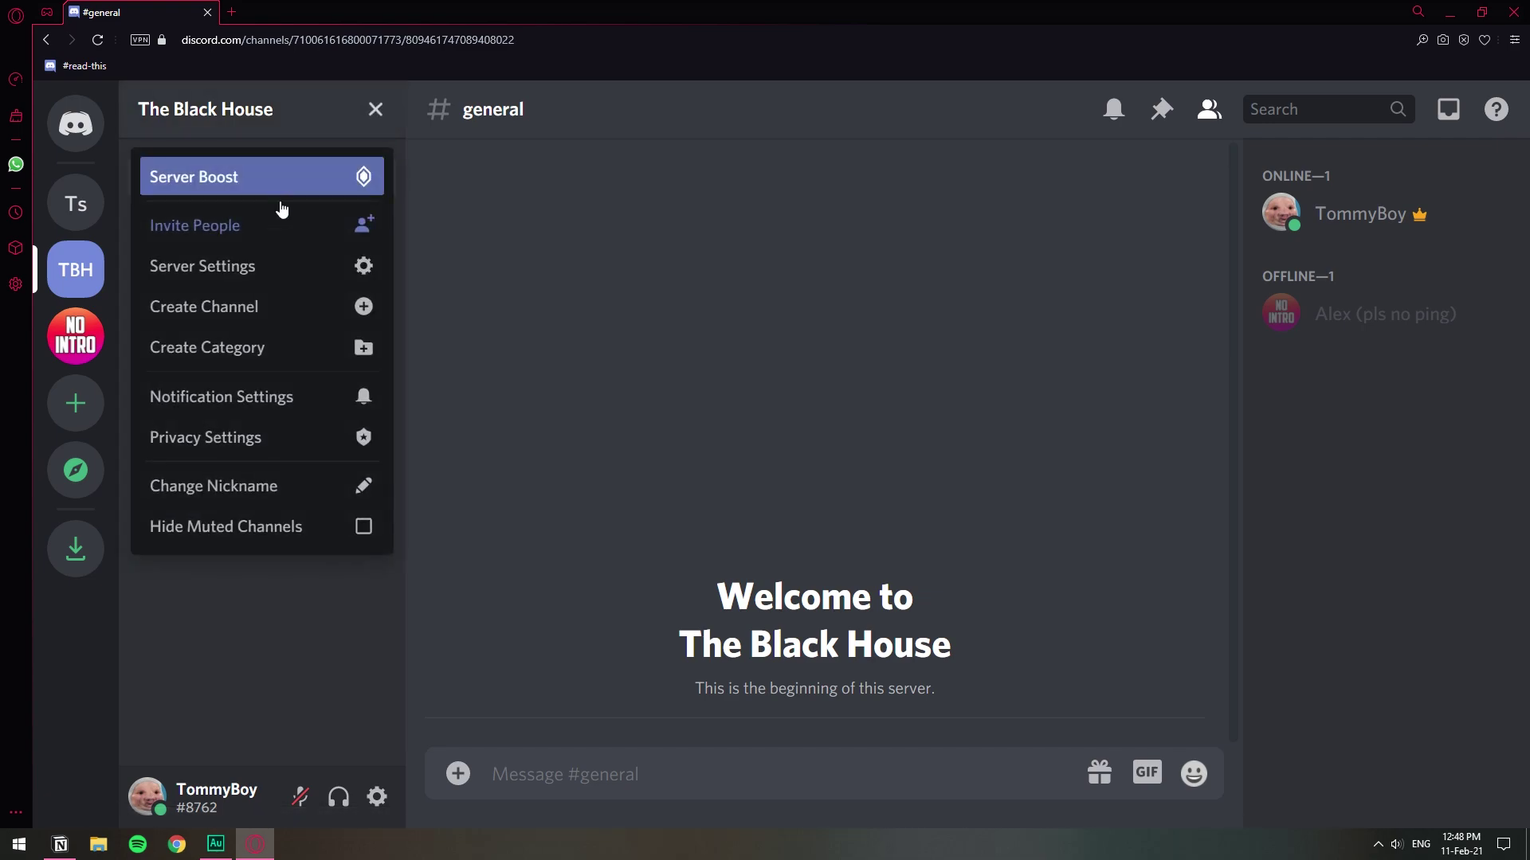
{"action": "left_click", "coordinate": [224, 281]}
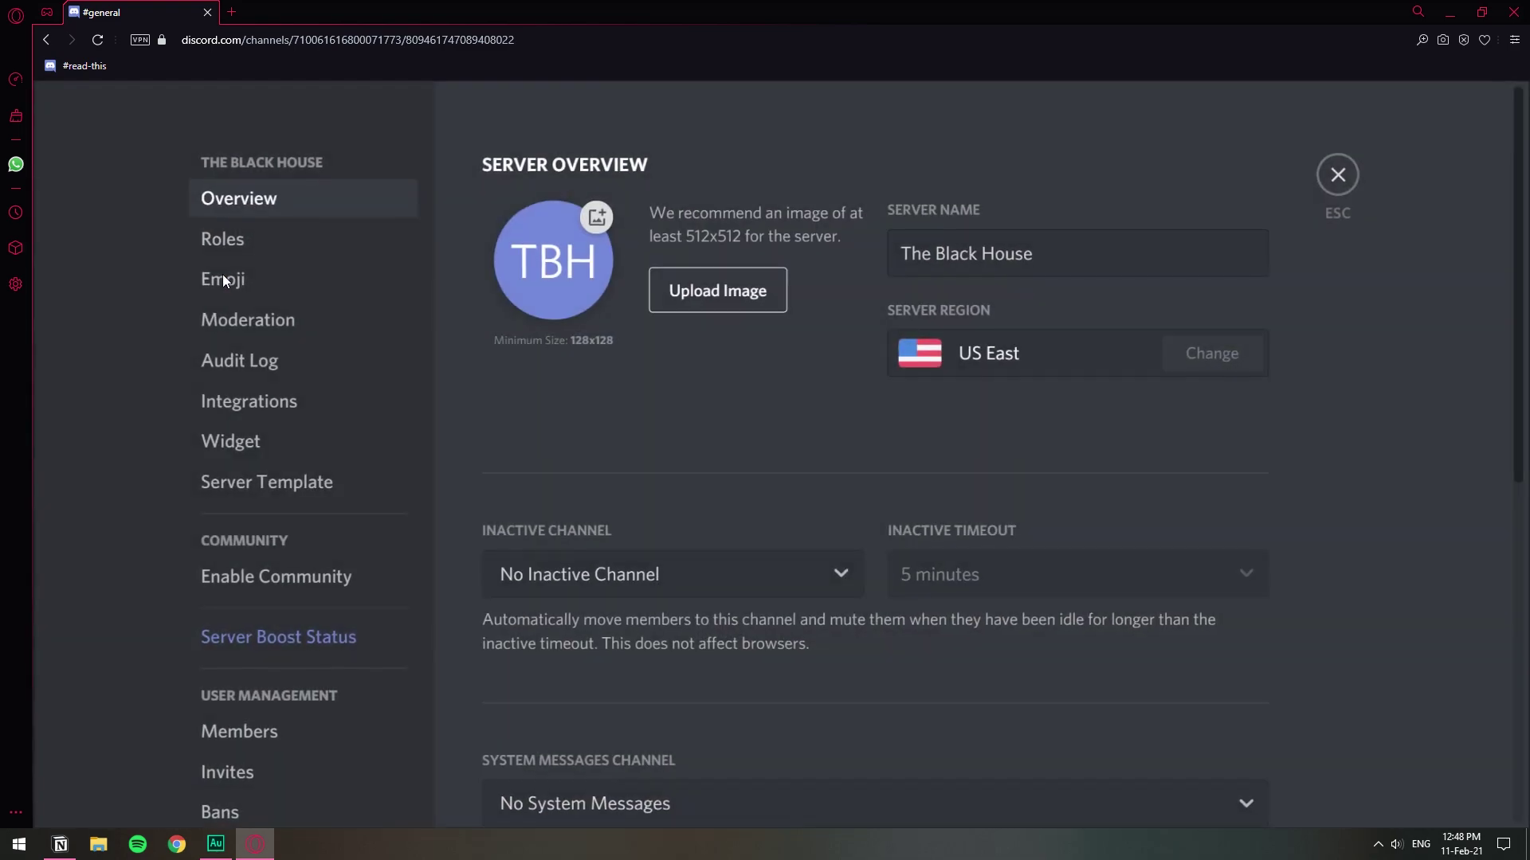
{"action": "left_click", "coordinate": [298, 245]}
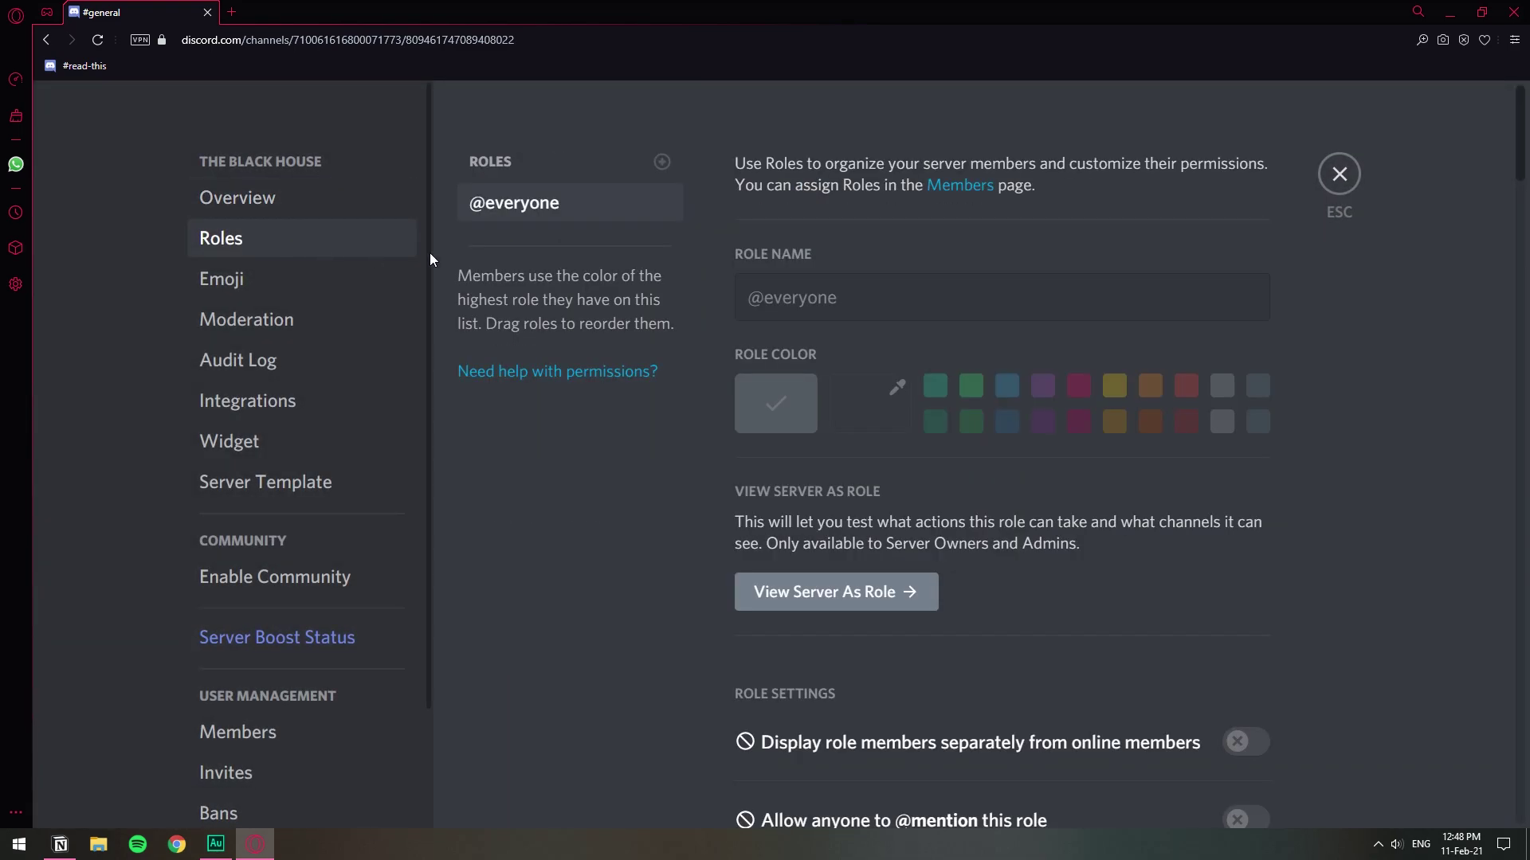
{"action": "left_click", "coordinate": [661, 164]}
{"action": "left_click_drag", "start_coordinate": [875, 317], "coordinate": [556, 286]}
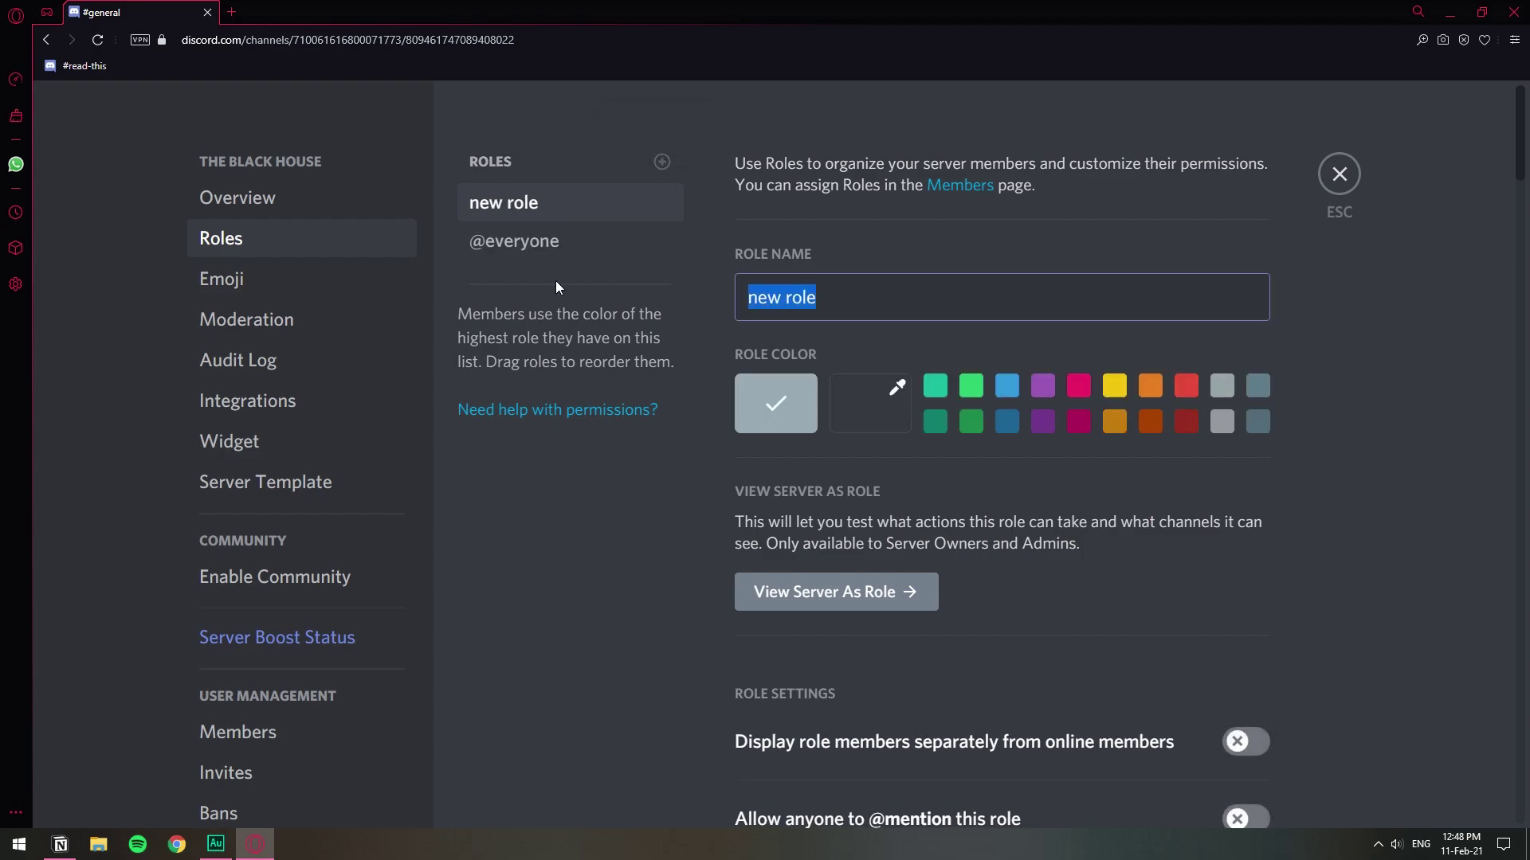
{"action": "type", "text": "Mme"}
{"action": "key", "text": "BackSpace"}
{"action": "key", "text": "BackSpace"}
{"action": "type", "text": "ember"}
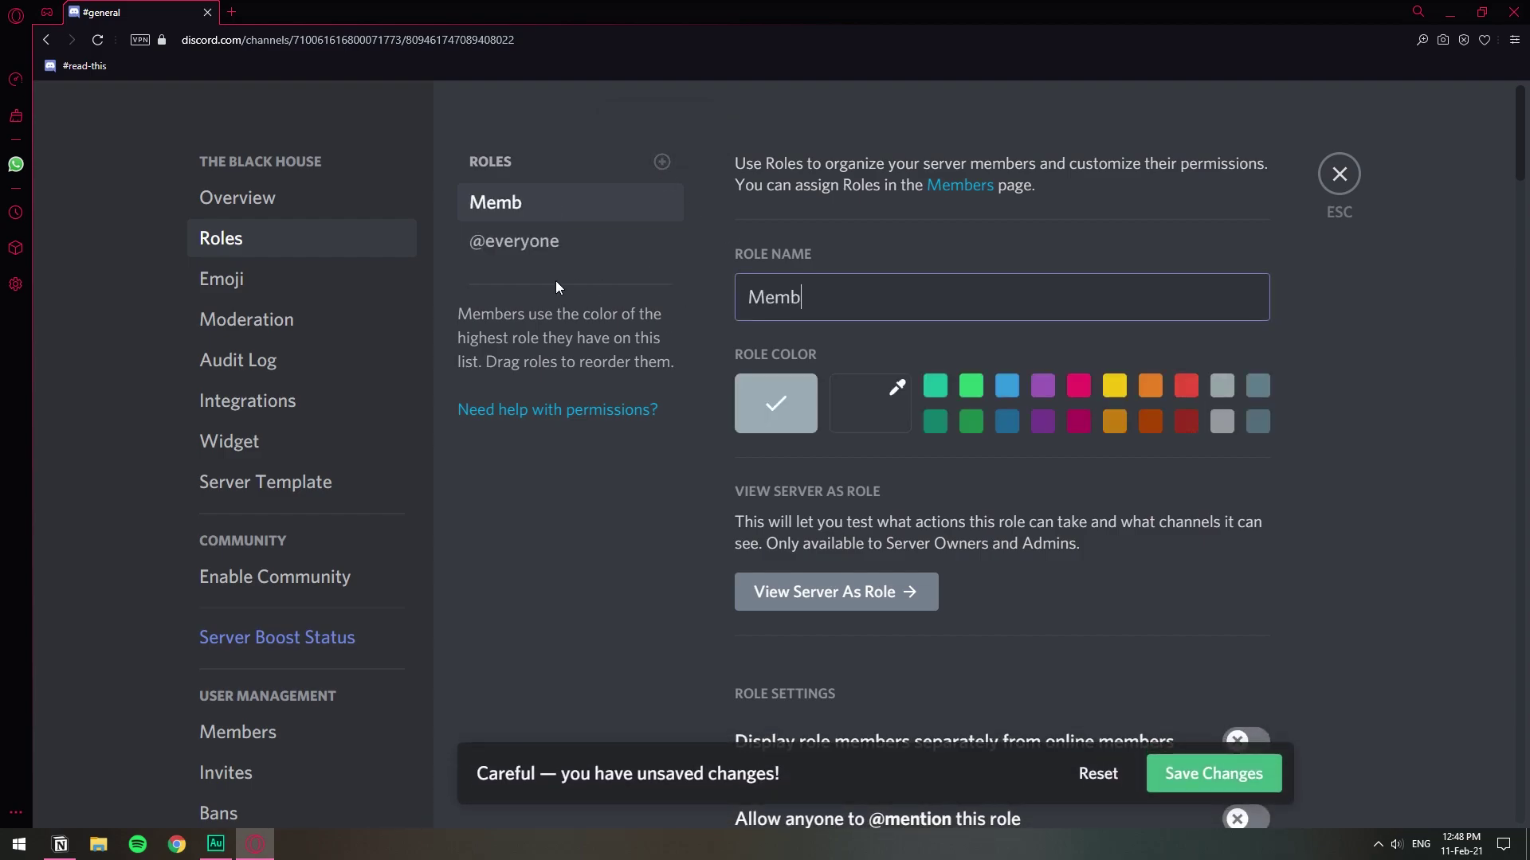
Step: Set the Member role's colour to light blue, save the changes and close the server settings
{"action": "left_click", "coordinate": [1007, 386]}
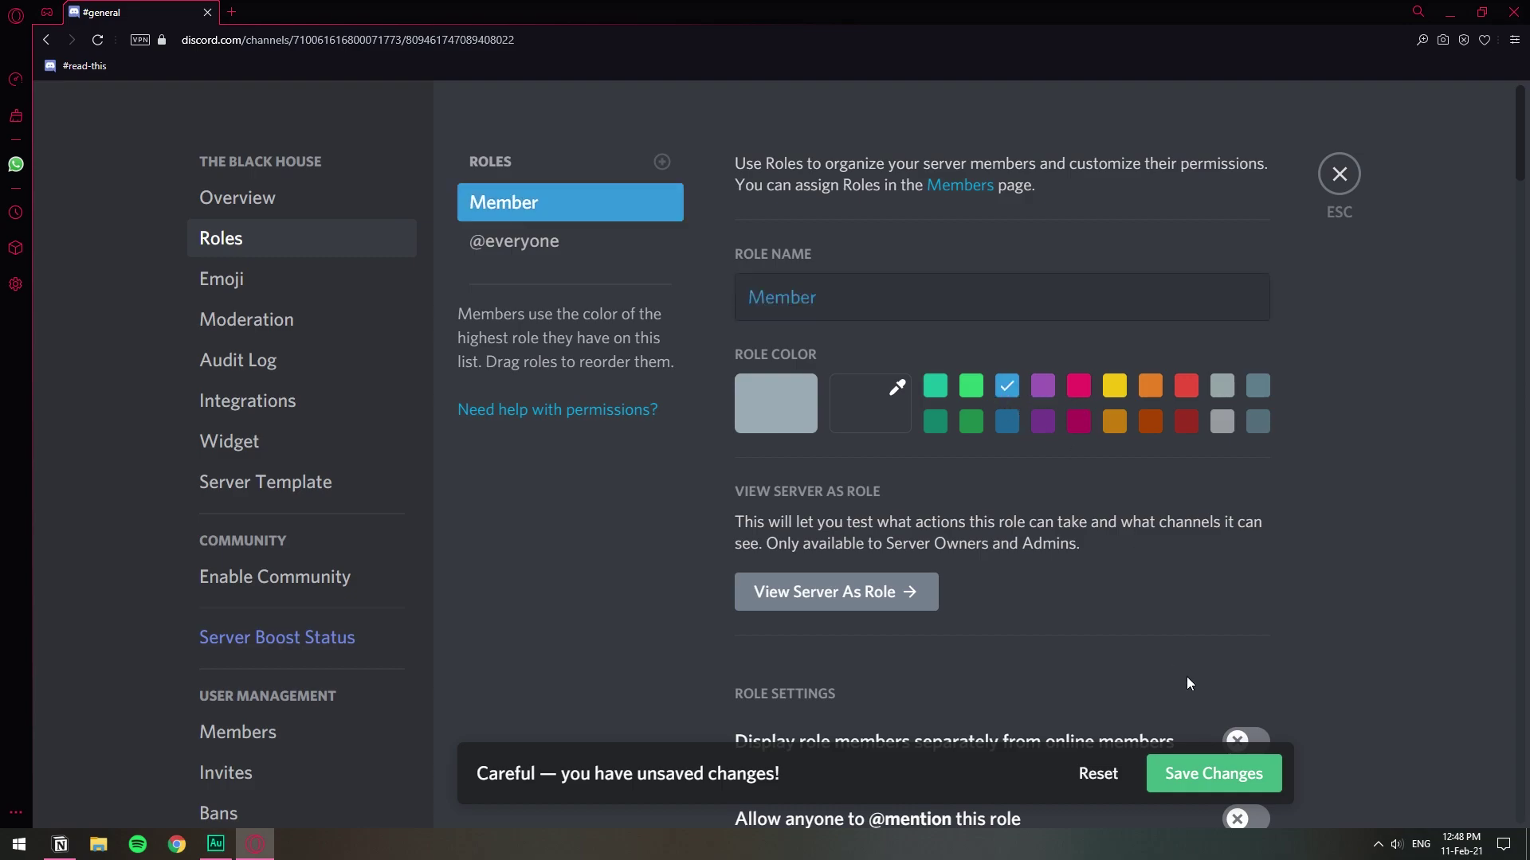
{"action": "left_click", "coordinate": [1195, 763]}
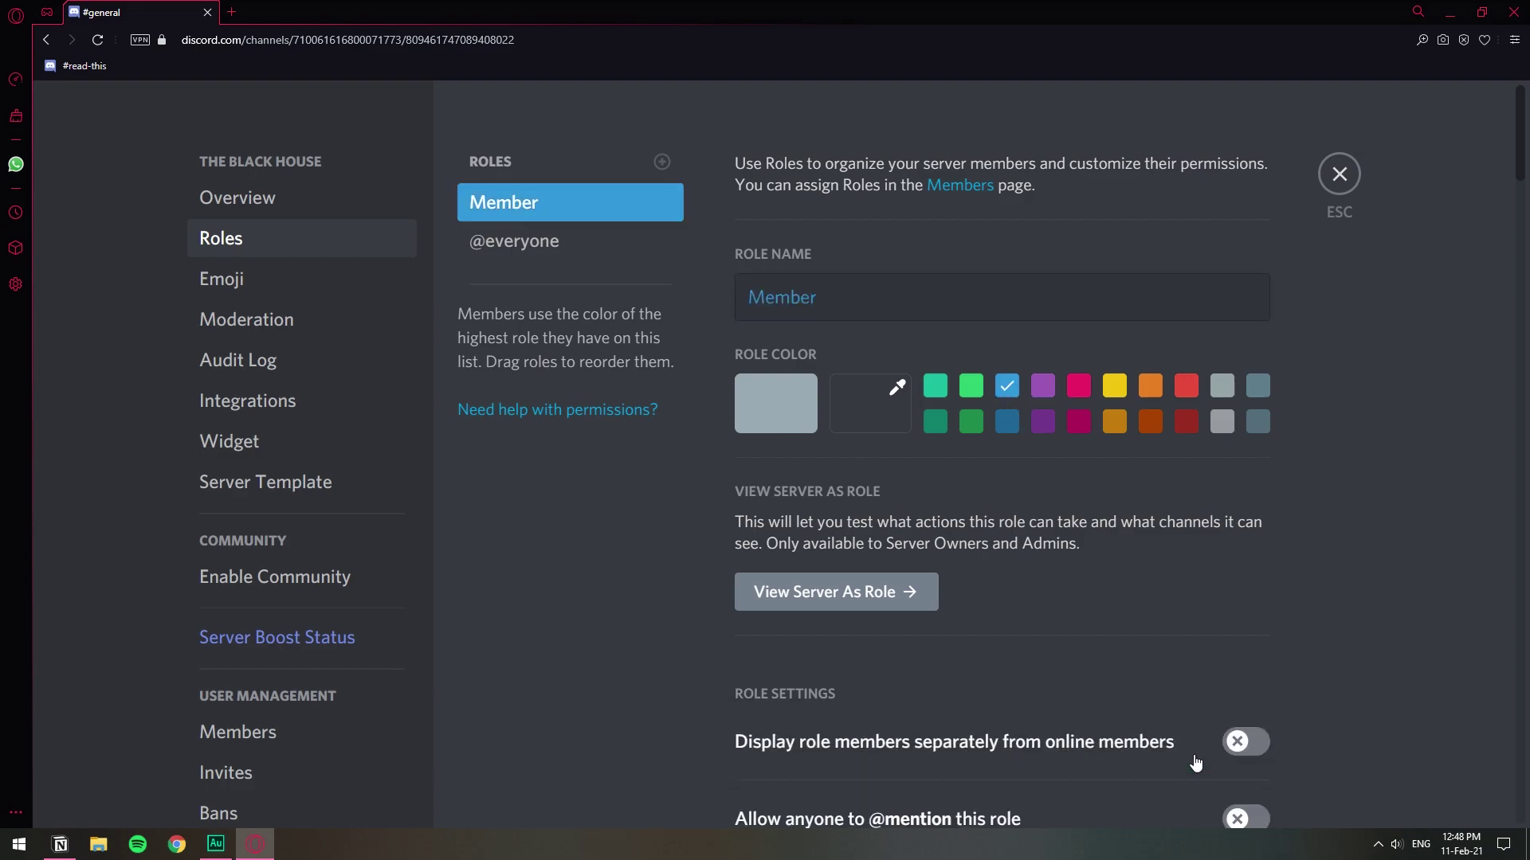
{"action": "left_click", "coordinate": [1339, 172]}
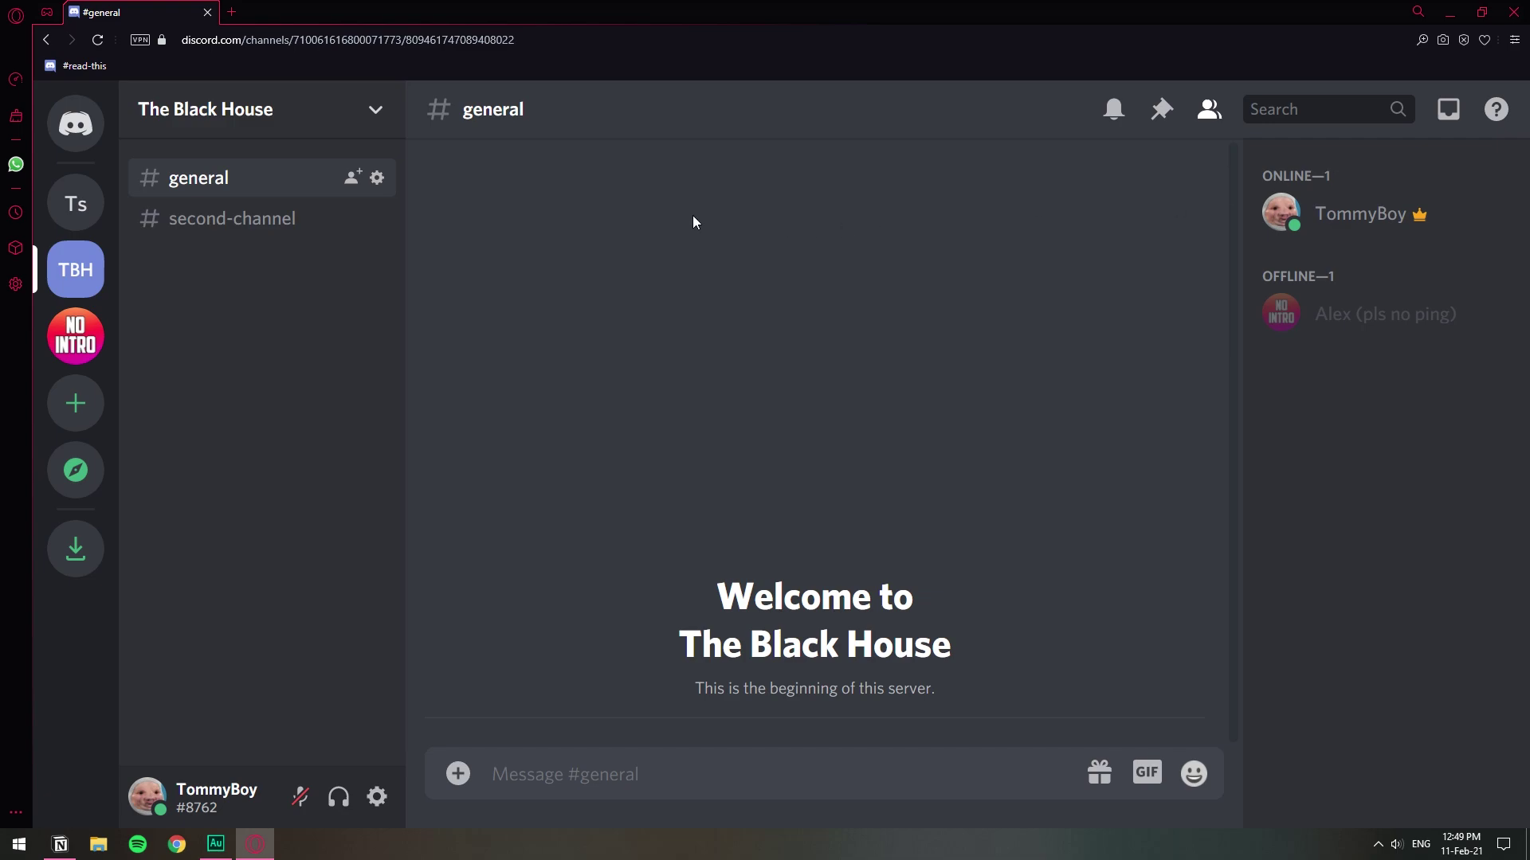
{"action": "right_click", "coordinate": [203, 182]}
{"action": "left_click", "coordinate": [245, 344]}
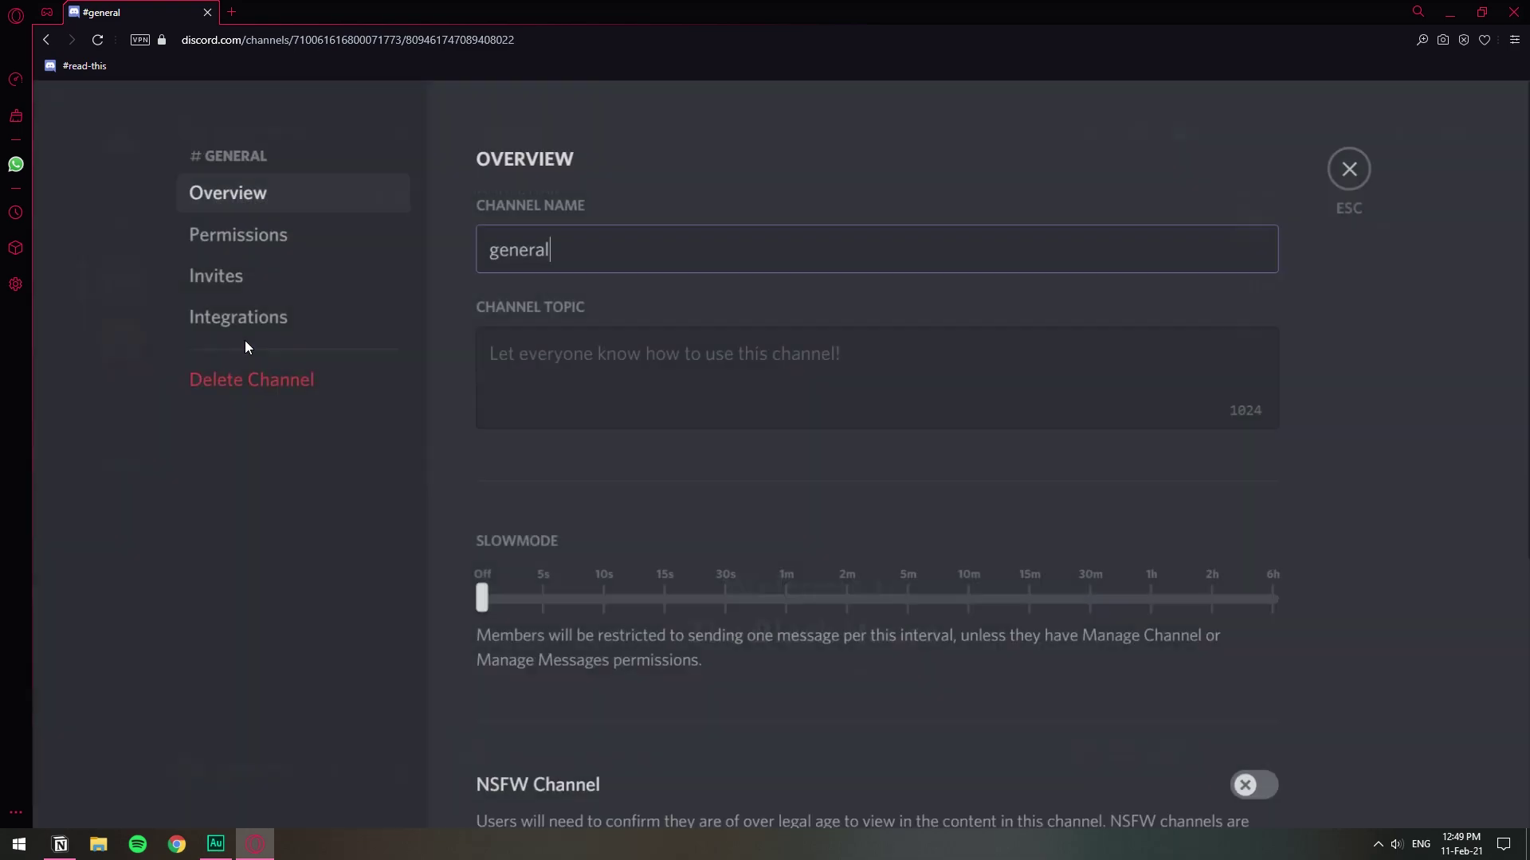
{"action": "left_click", "coordinate": [296, 235]}
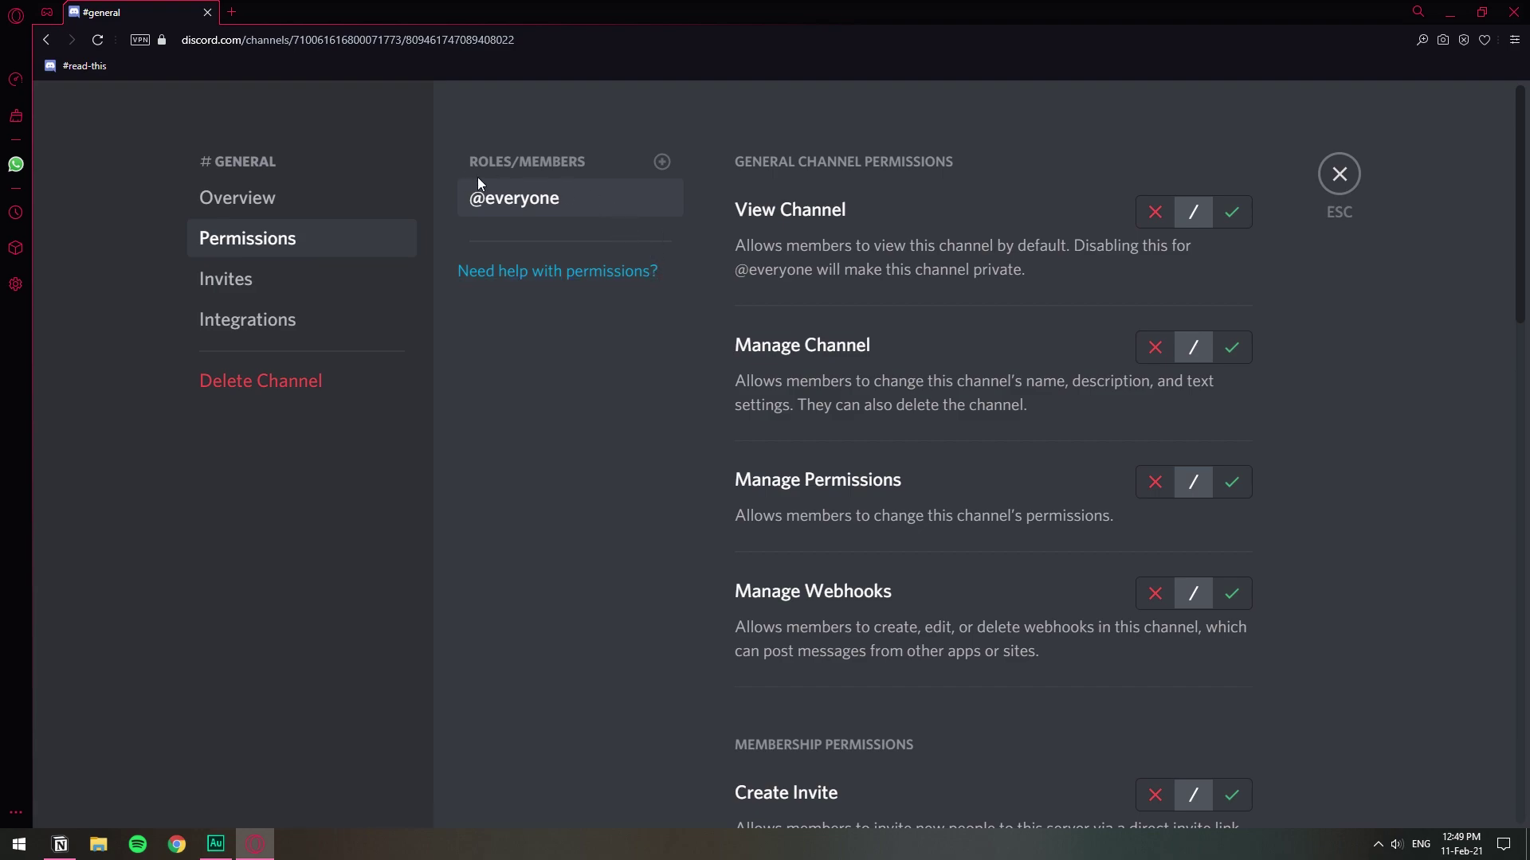
{"action": "left_click", "coordinate": [1151, 226]}
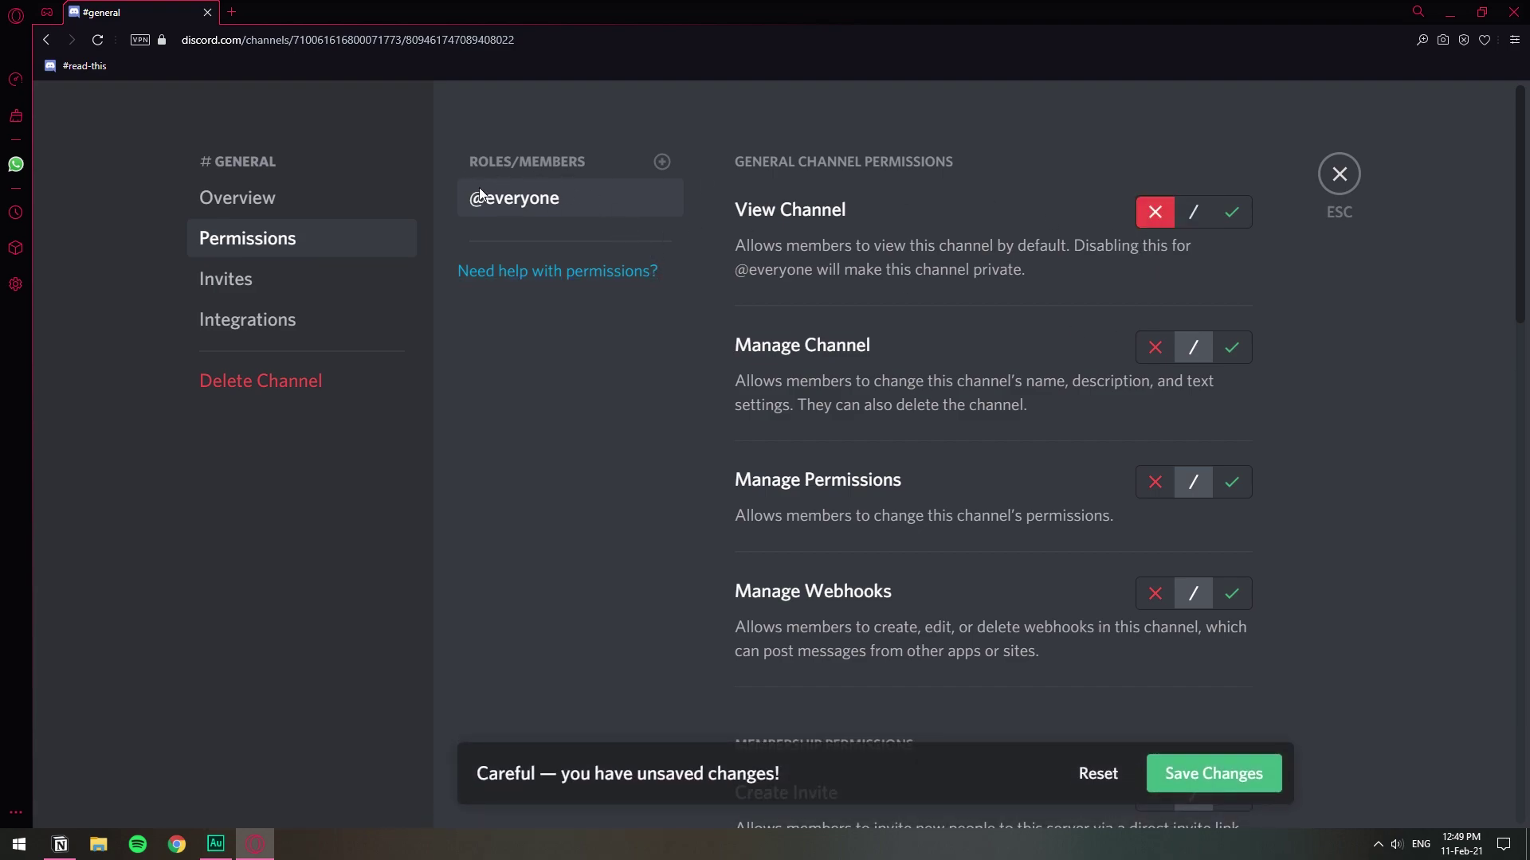
Step: Add the Member role to the general channel's permissions with View Channel allowed, and save the changes
{"action": "left_click", "coordinate": [662, 163]}
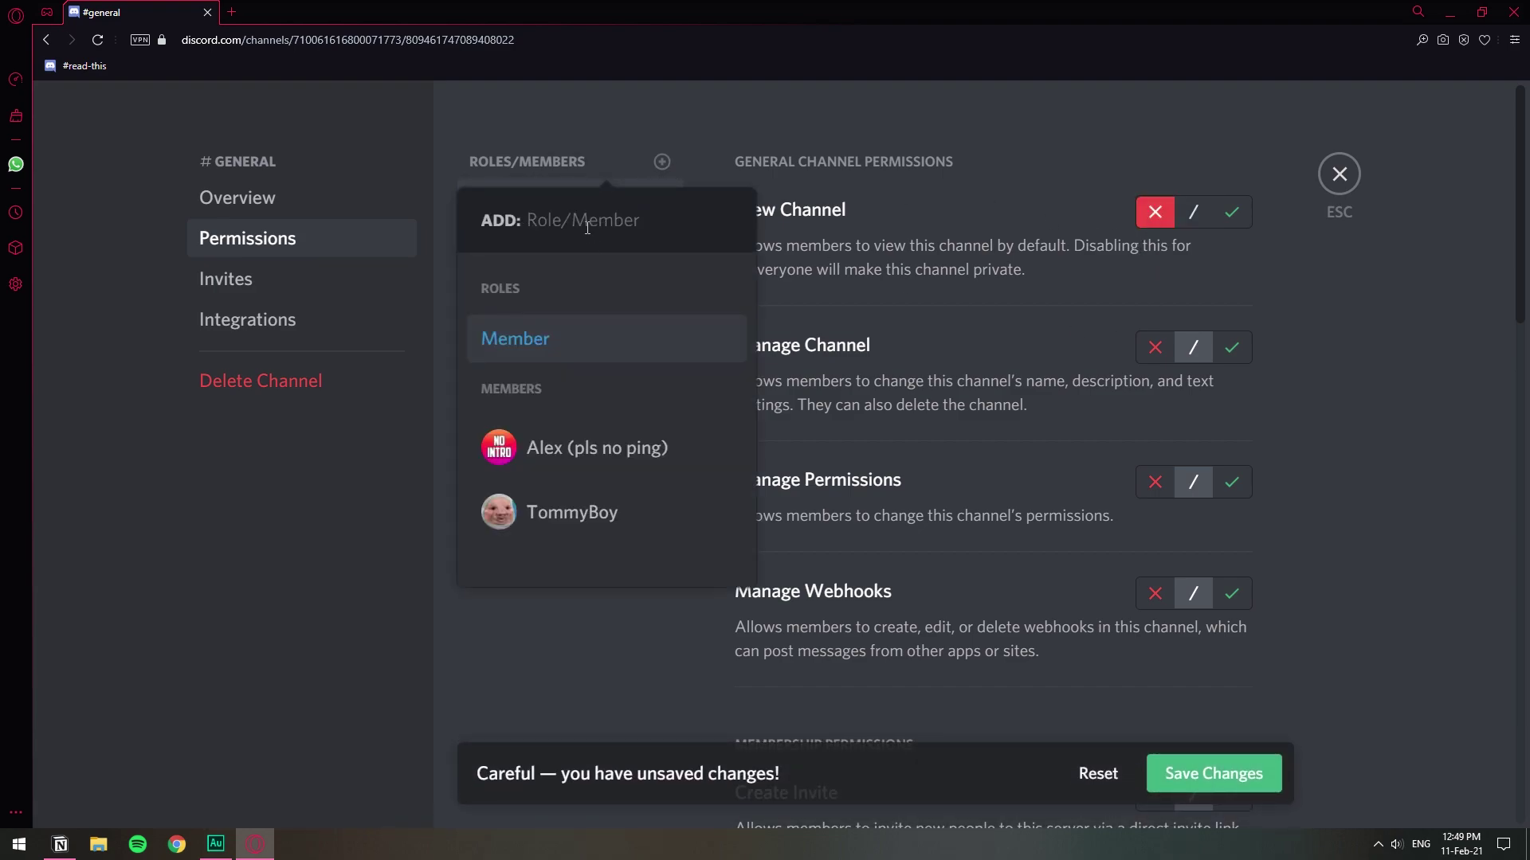
{"action": "left_click", "coordinate": [575, 345]}
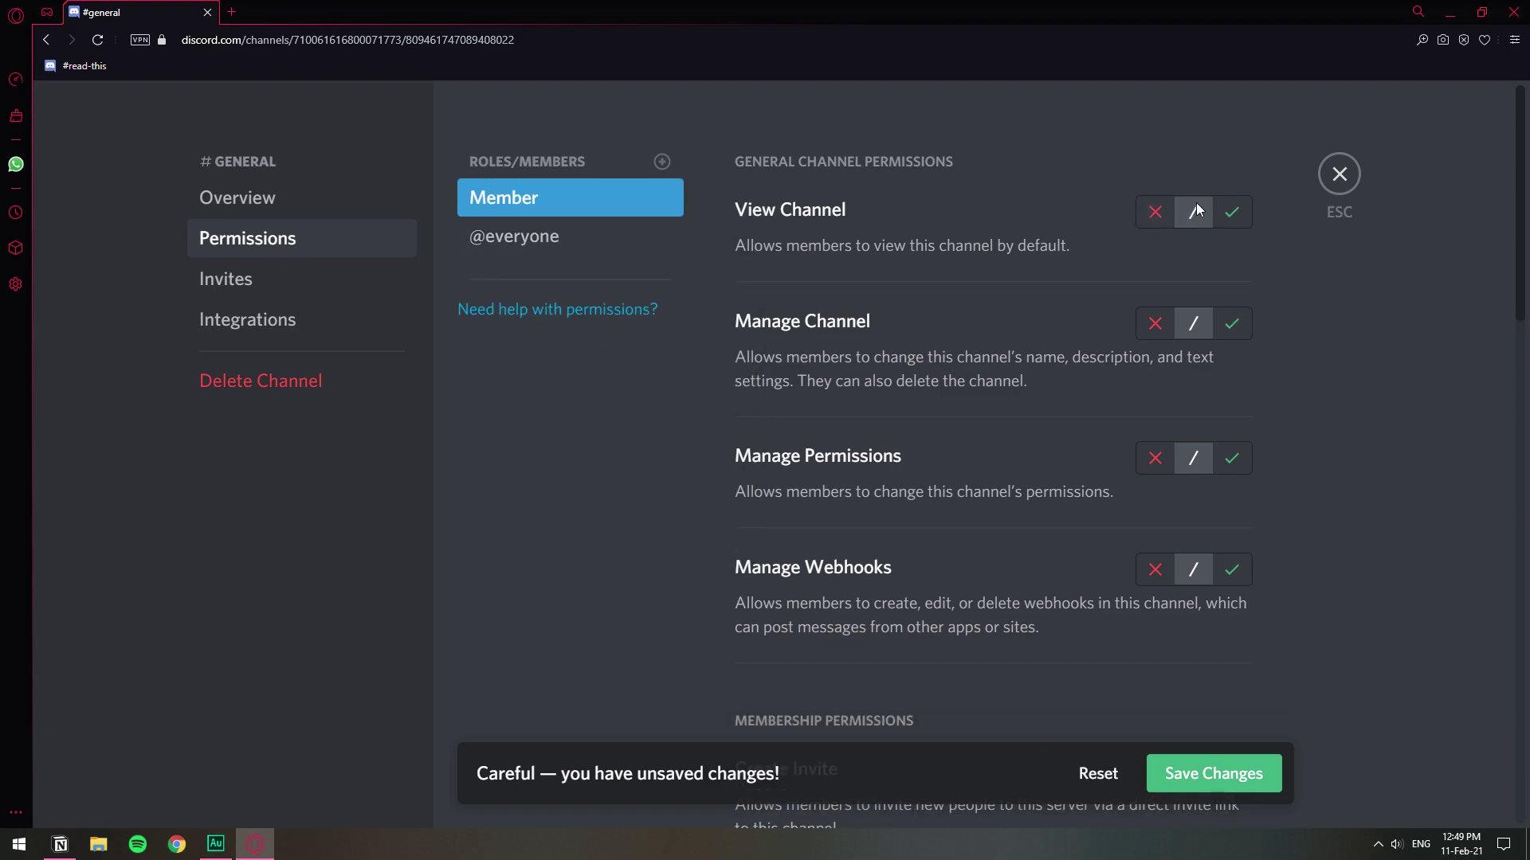
{"action": "left_click", "coordinate": [1232, 212]}
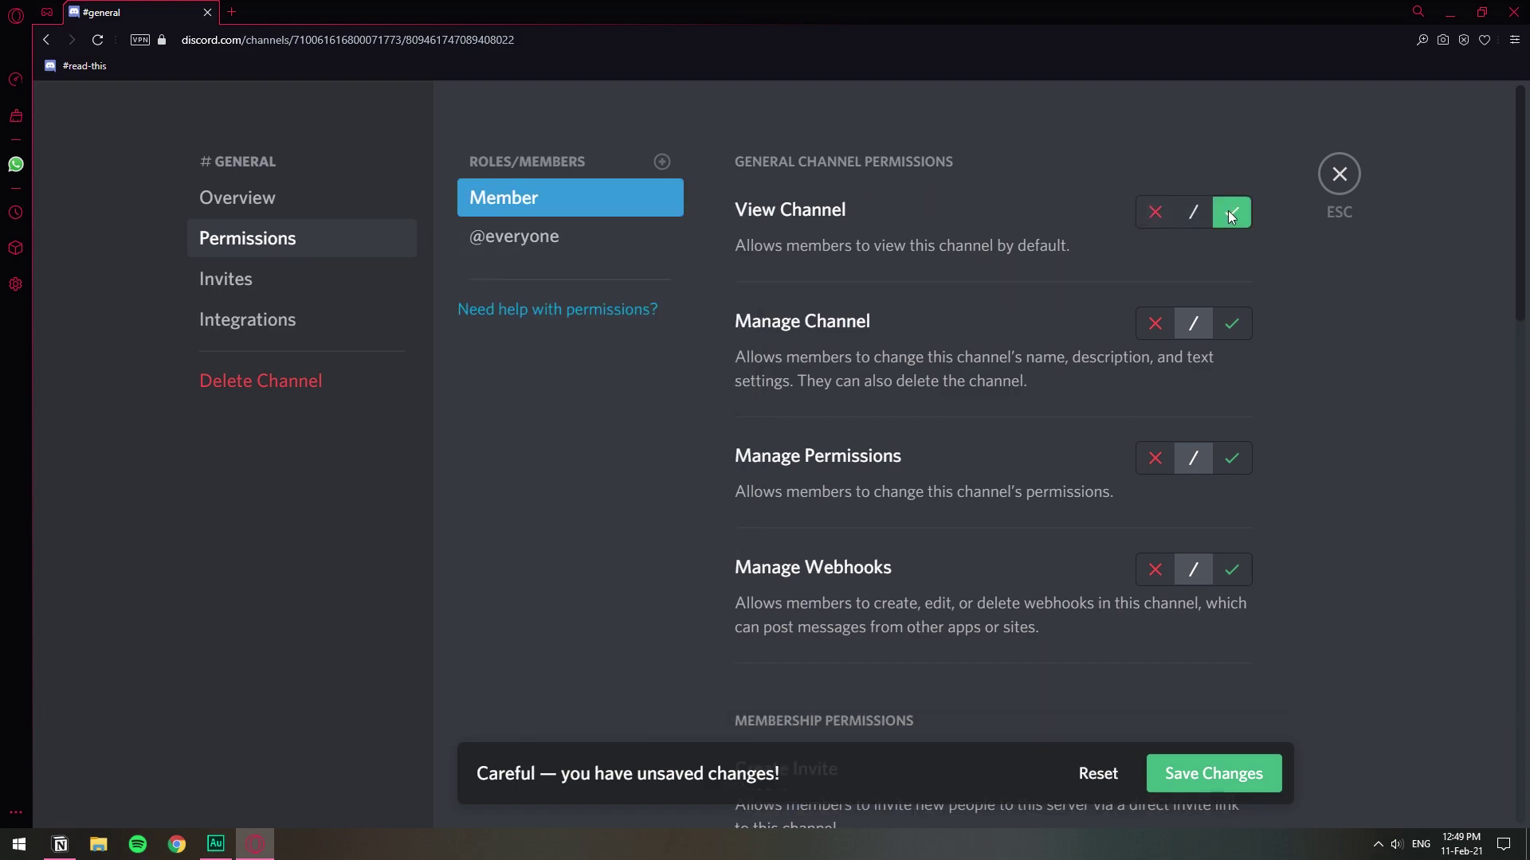
{"action": "left_click", "coordinate": [1185, 777]}
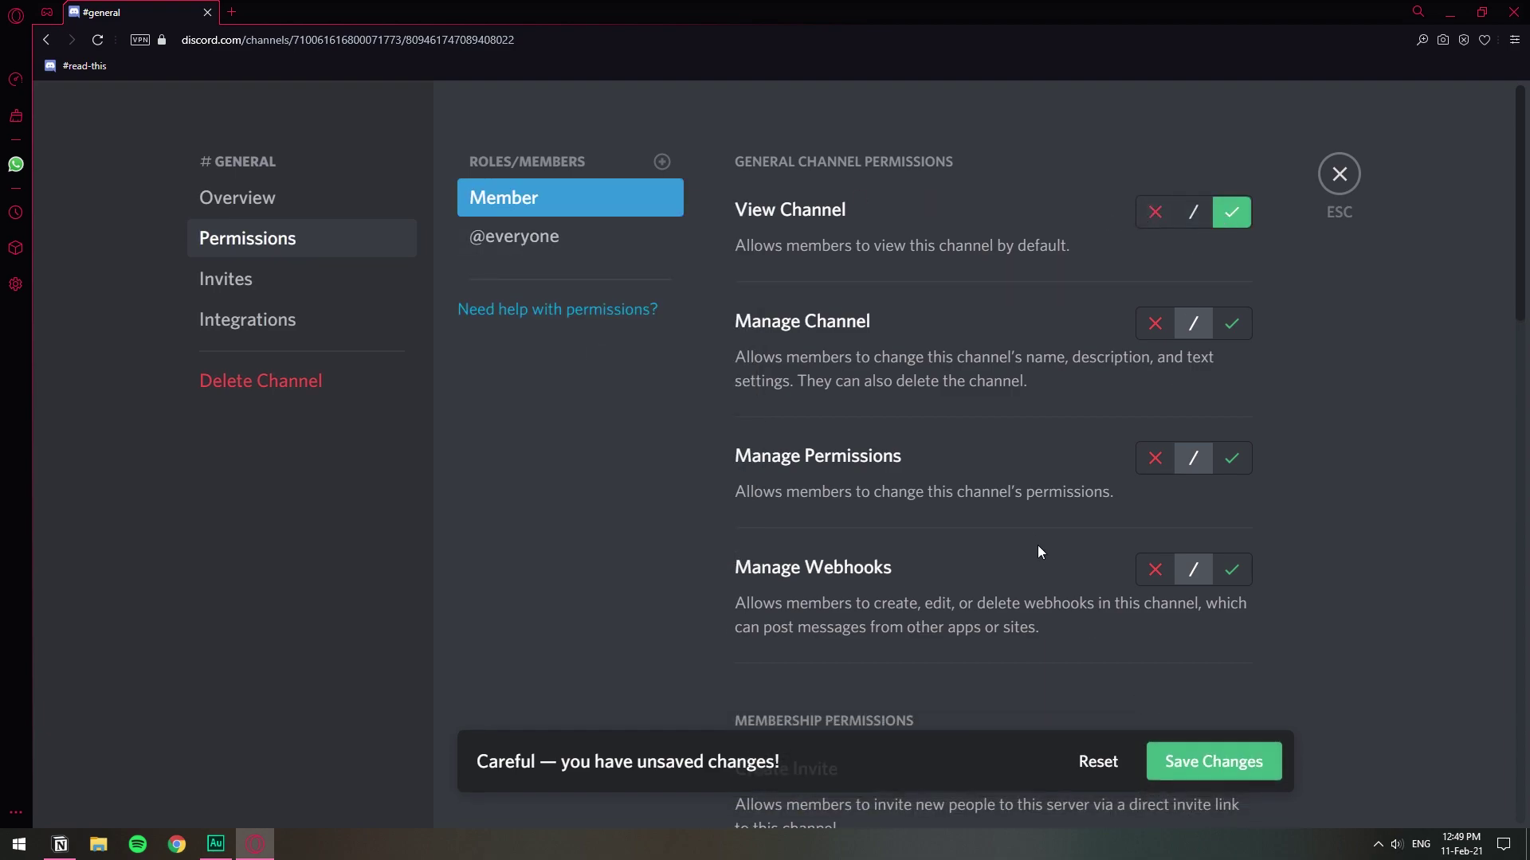
{"action": "left_click", "coordinate": [1337, 175]}
{"action": "right_click", "coordinate": [212, 222]}
{"action": "left_click", "coordinate": [259, 390]}
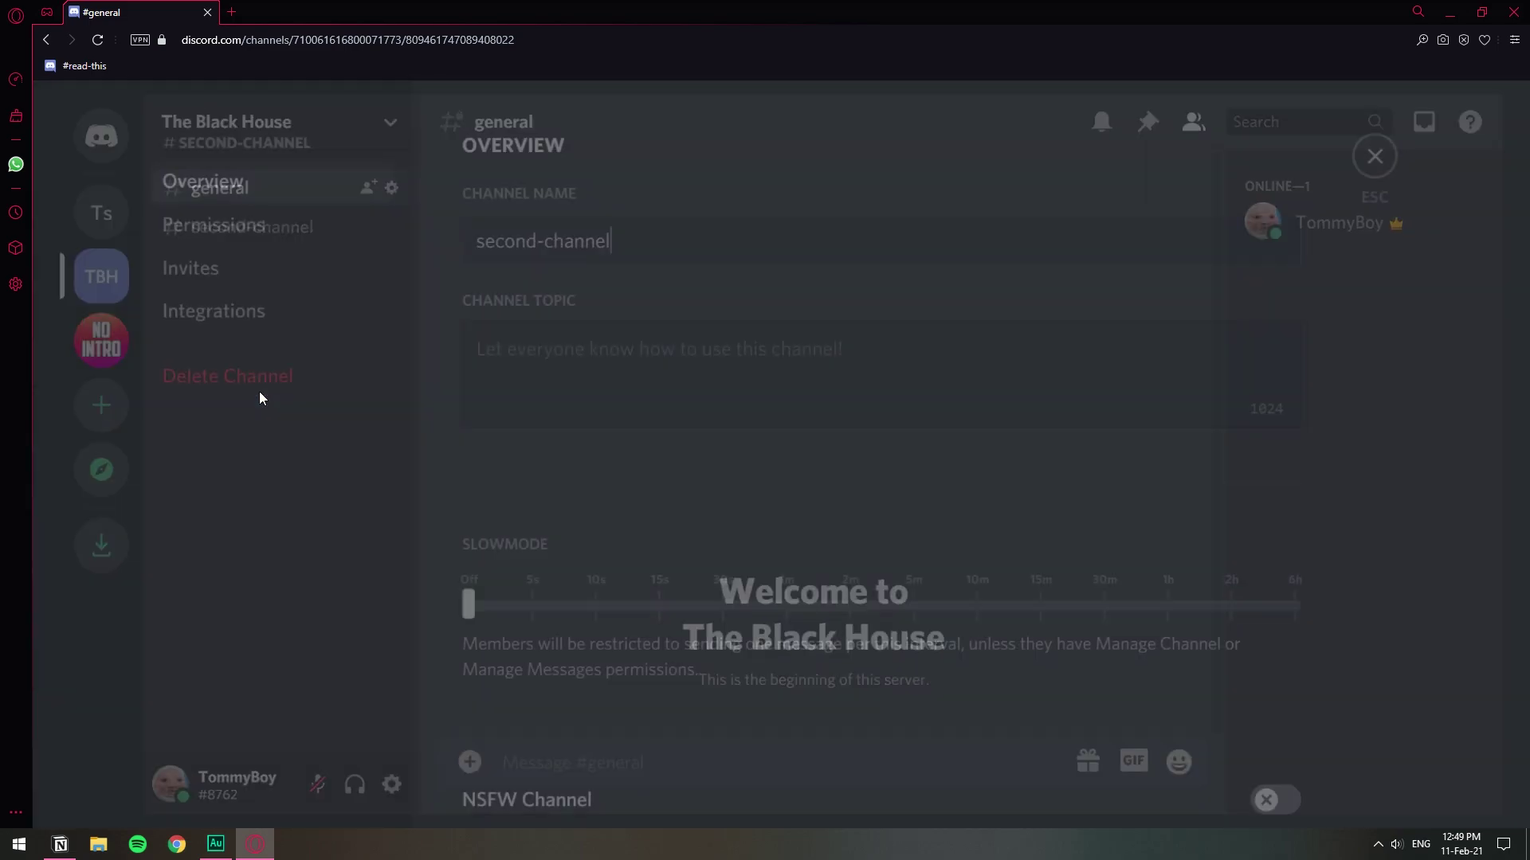
{"action": "left_click", "coordinate": [305, 248]}
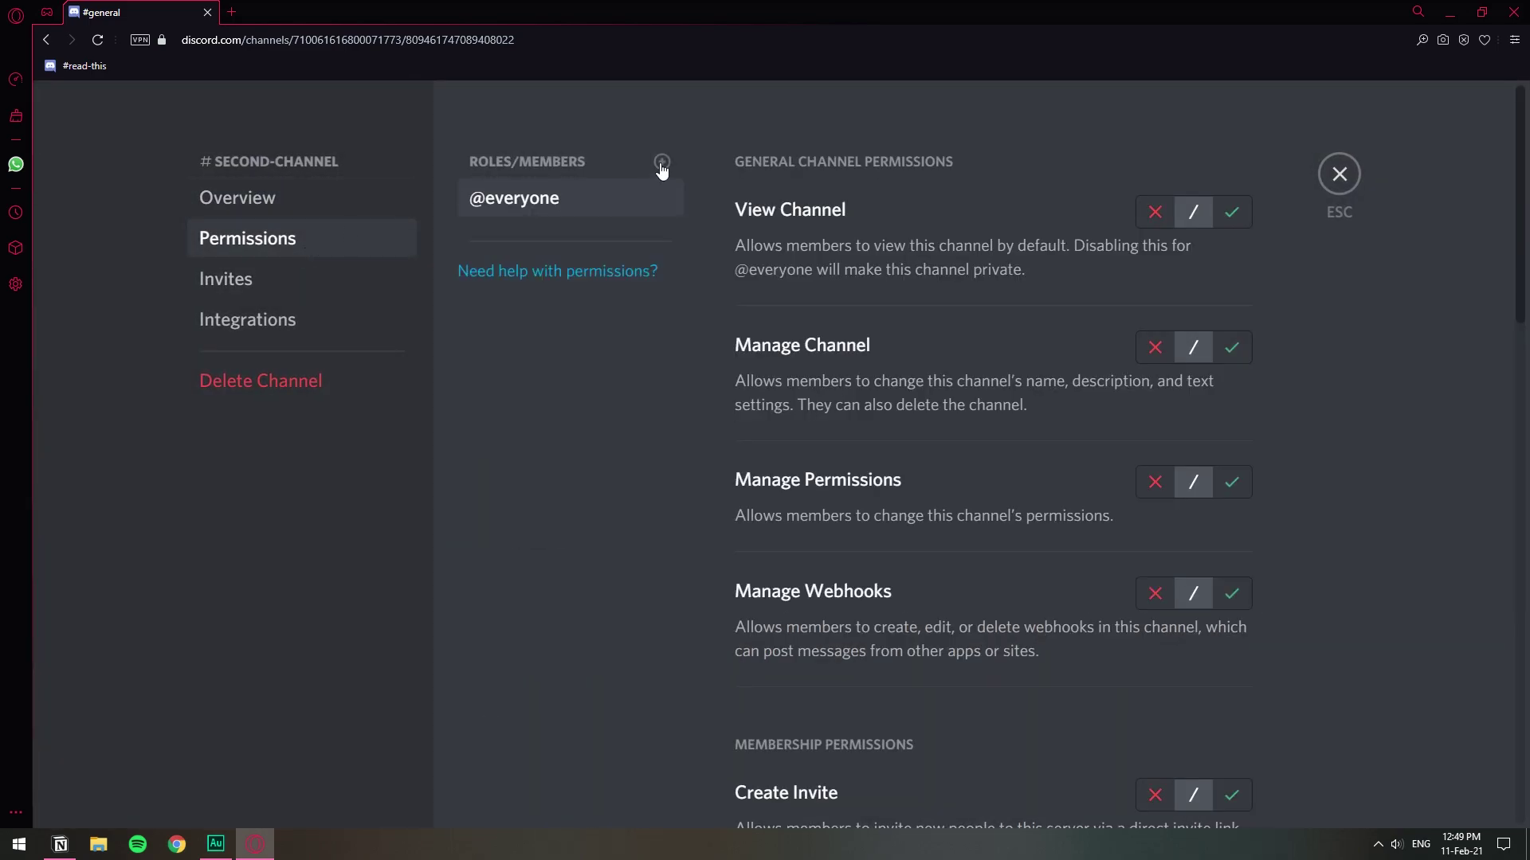
{"action": "left_click", "coordinate": [1154, 212]}
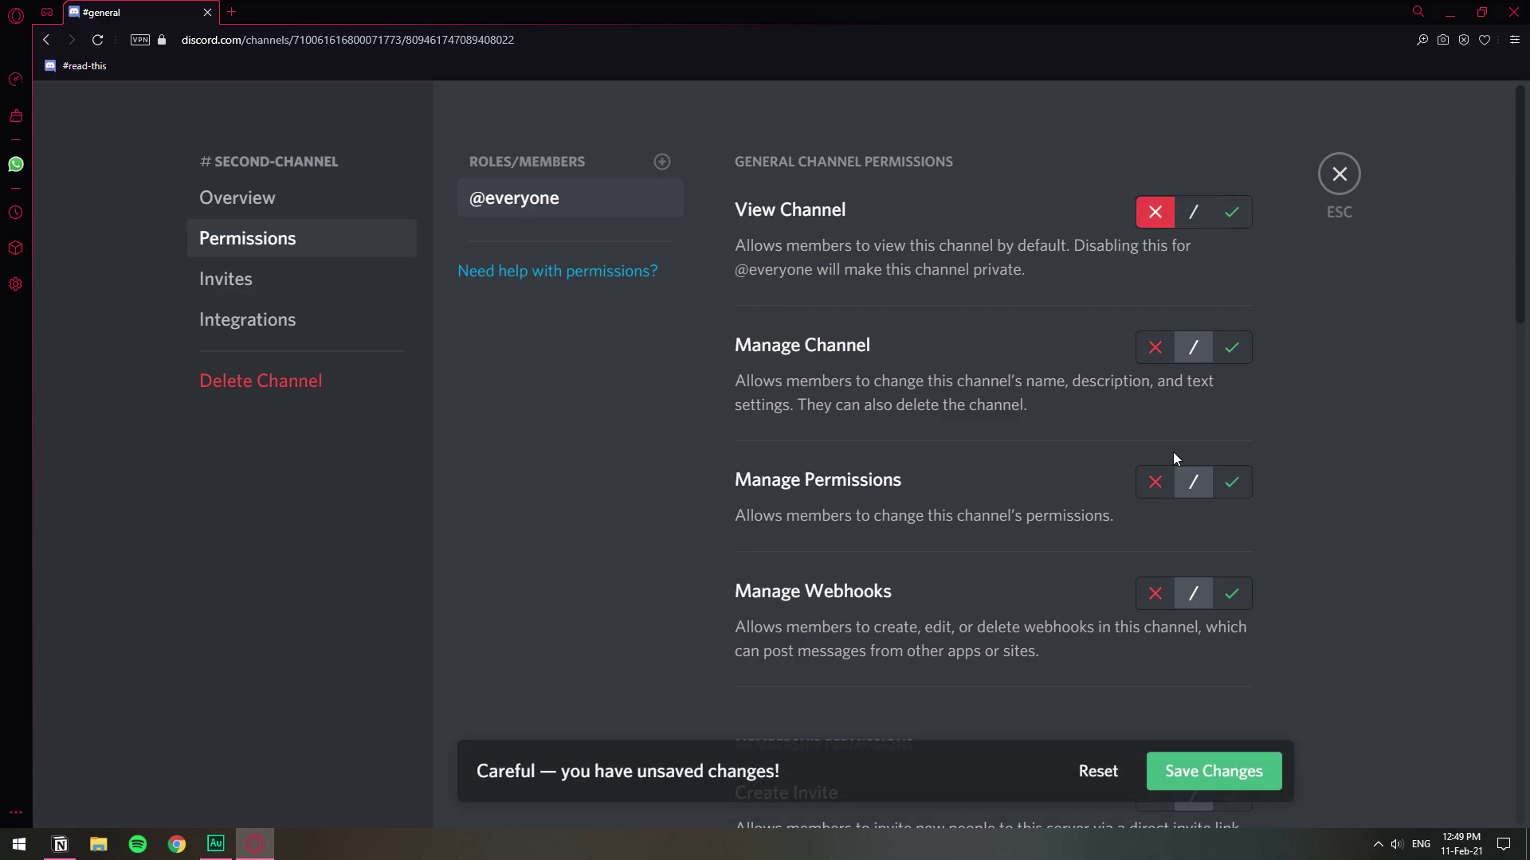
{"action": "left_click", "coordinate": [1219, 771]}
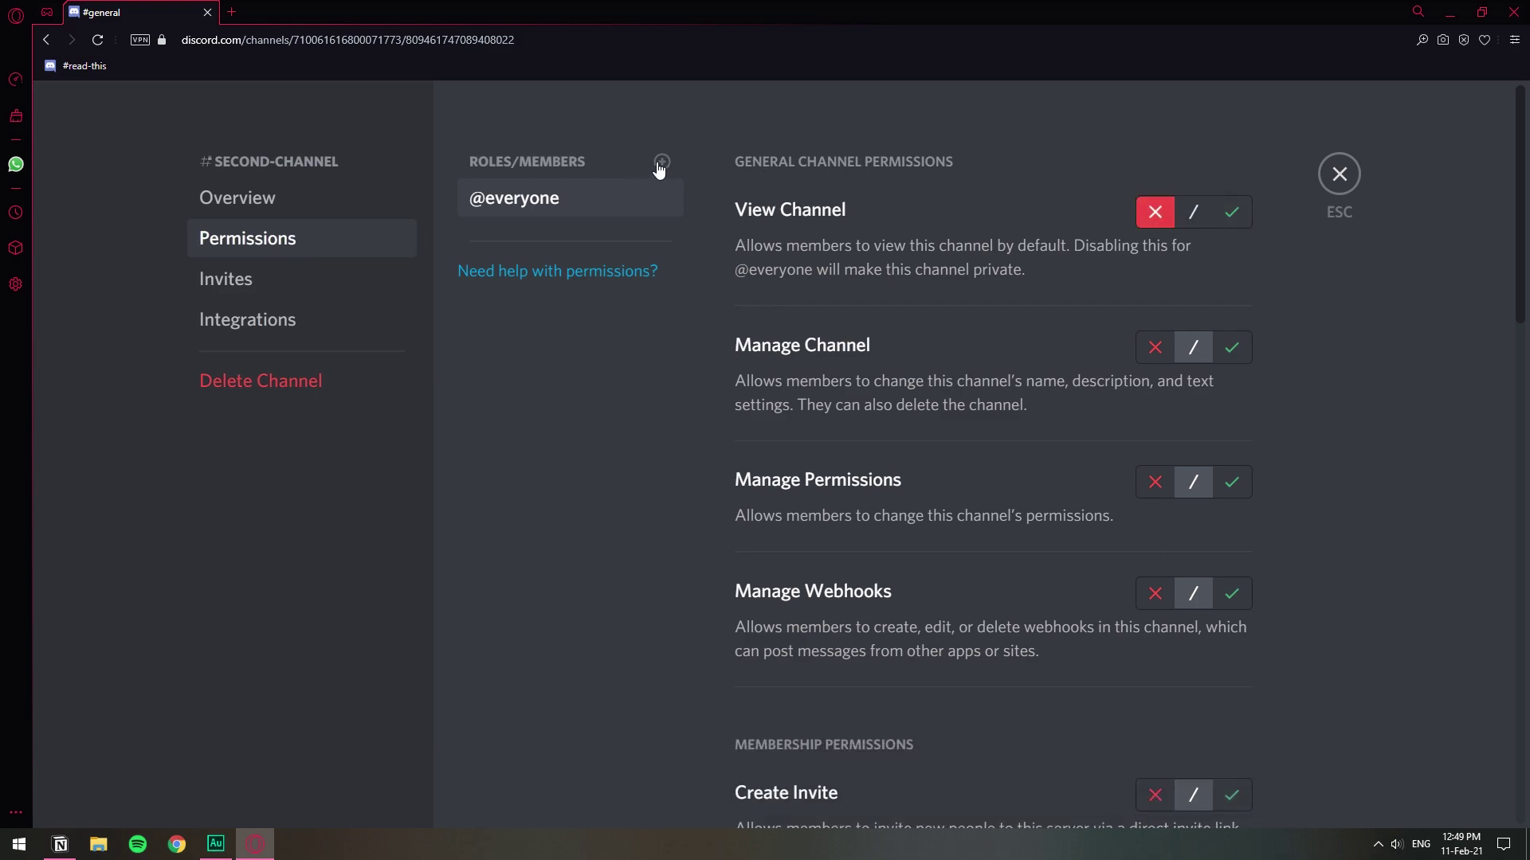
Step: Add the Member role to second-channel's permissions with View Channel allowed, and close the channel settings
{"action": "left_click", "coordinate": [662, 161]}
{"action": "left_click", "coordinate": [775, 244]}
{"action": "left_click", "coordinate": [1233, 212]}
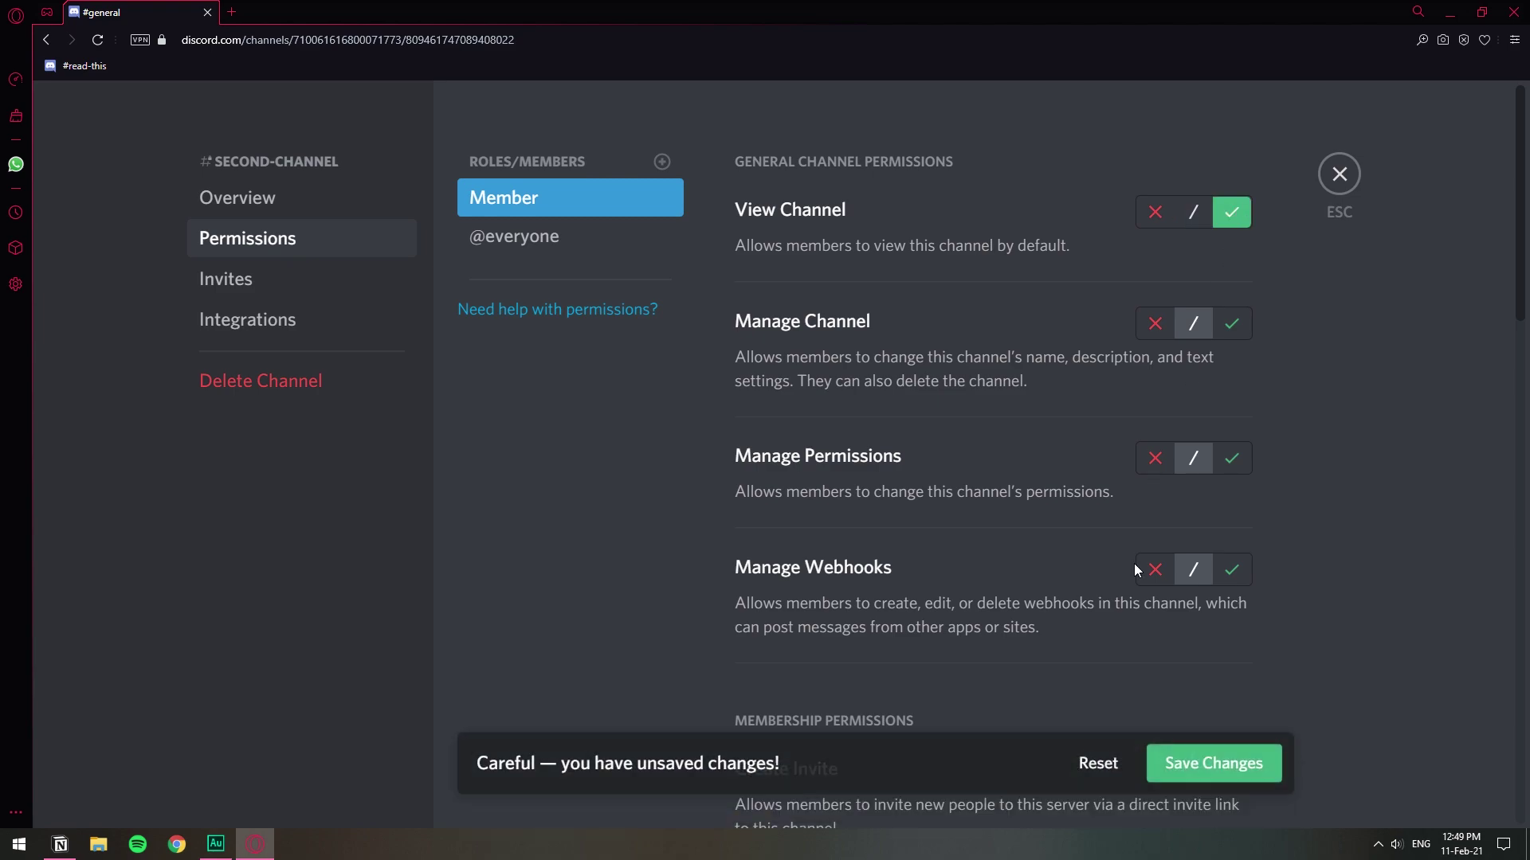
{"action": "left_click", "coordinate": [1193, 212]}
{"action": "left_click", "coordinate": [1232, 212]}
{"action": "left_click", "coordinate": [1339, 174]}
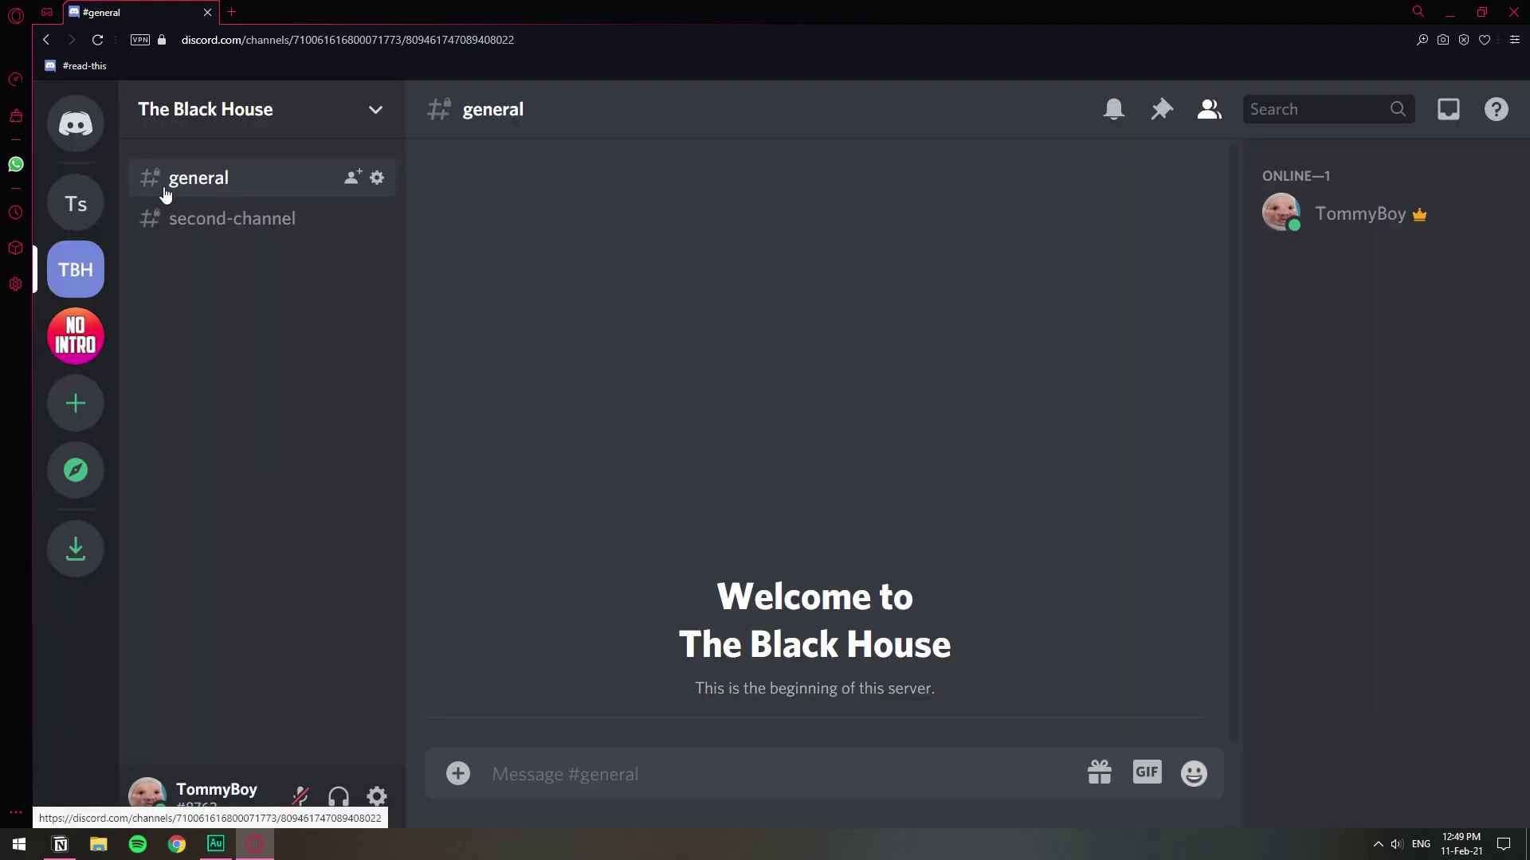
Step: Assign the Member role to the server owner from their profile in the member list
{"action": "left_click", "coordinate": [1306, 223]}
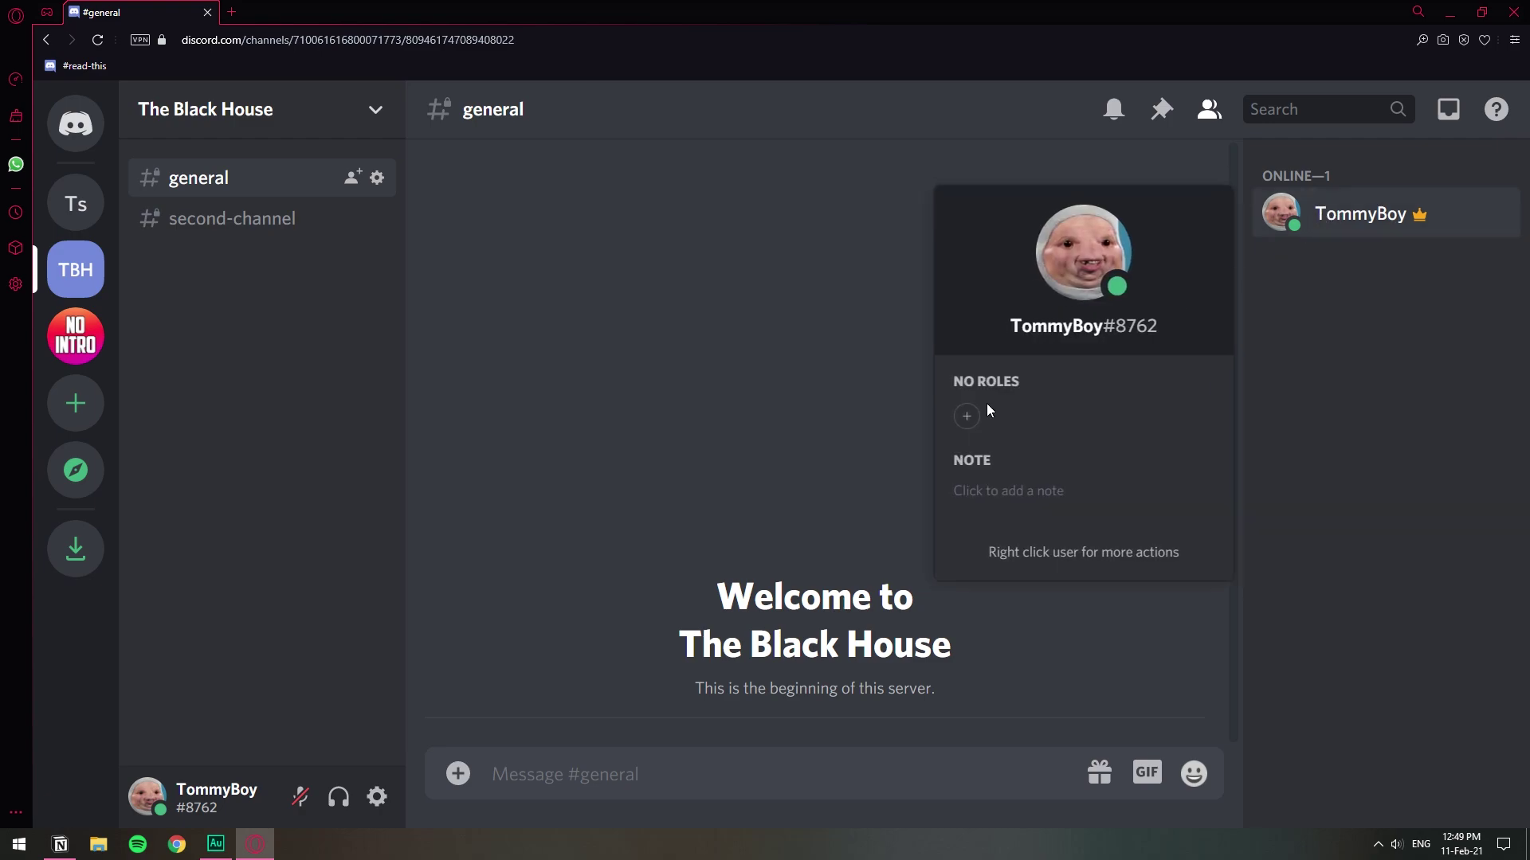
{"action": "left_click", "coordinate": [967, 415]}
{"action": "key", "text": "Escape"}
{"action": "left_click", "coordinate": [836, 424]}
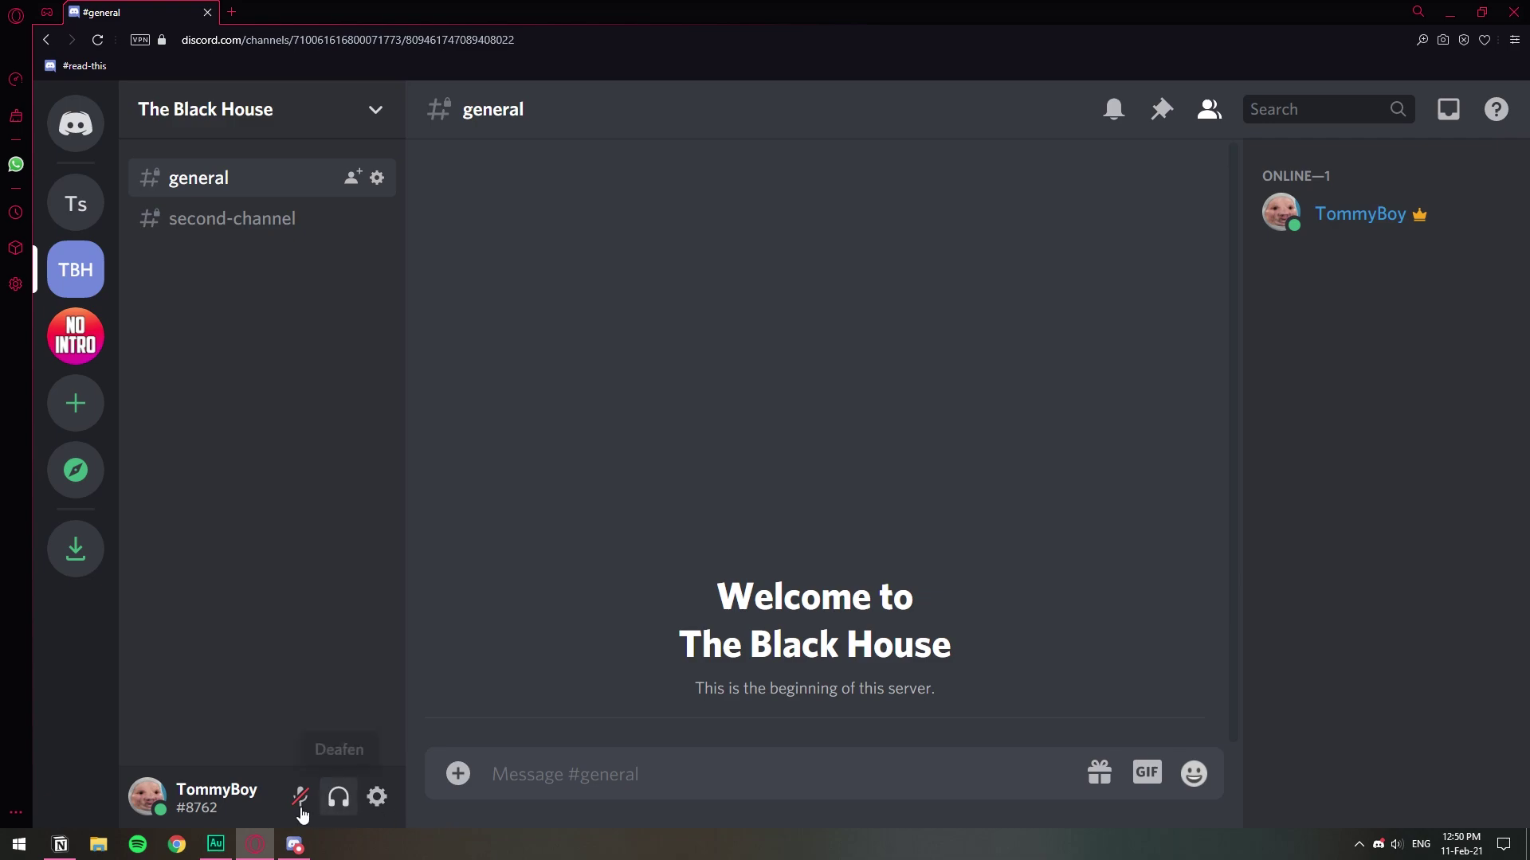
Step: Switch to the Discord desktop app and leave The Black House server with the second account
{"action": "left_click", "coordinate": [294, 844]}
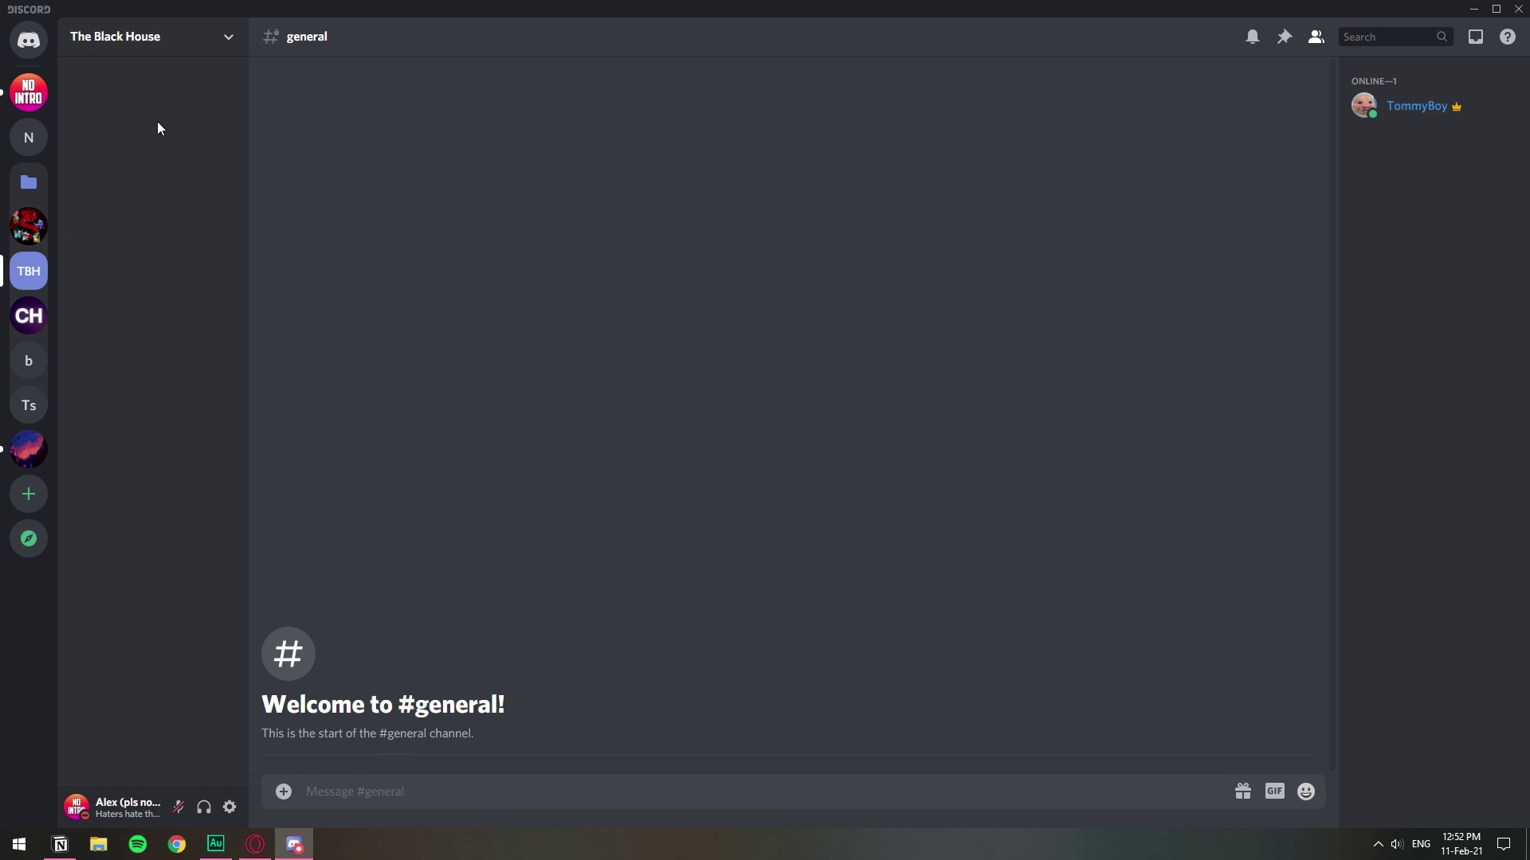
{"action": "left_click", "coordinate": [199, 44]}
{"action": "left_click", "coordinate": [127, 270]}
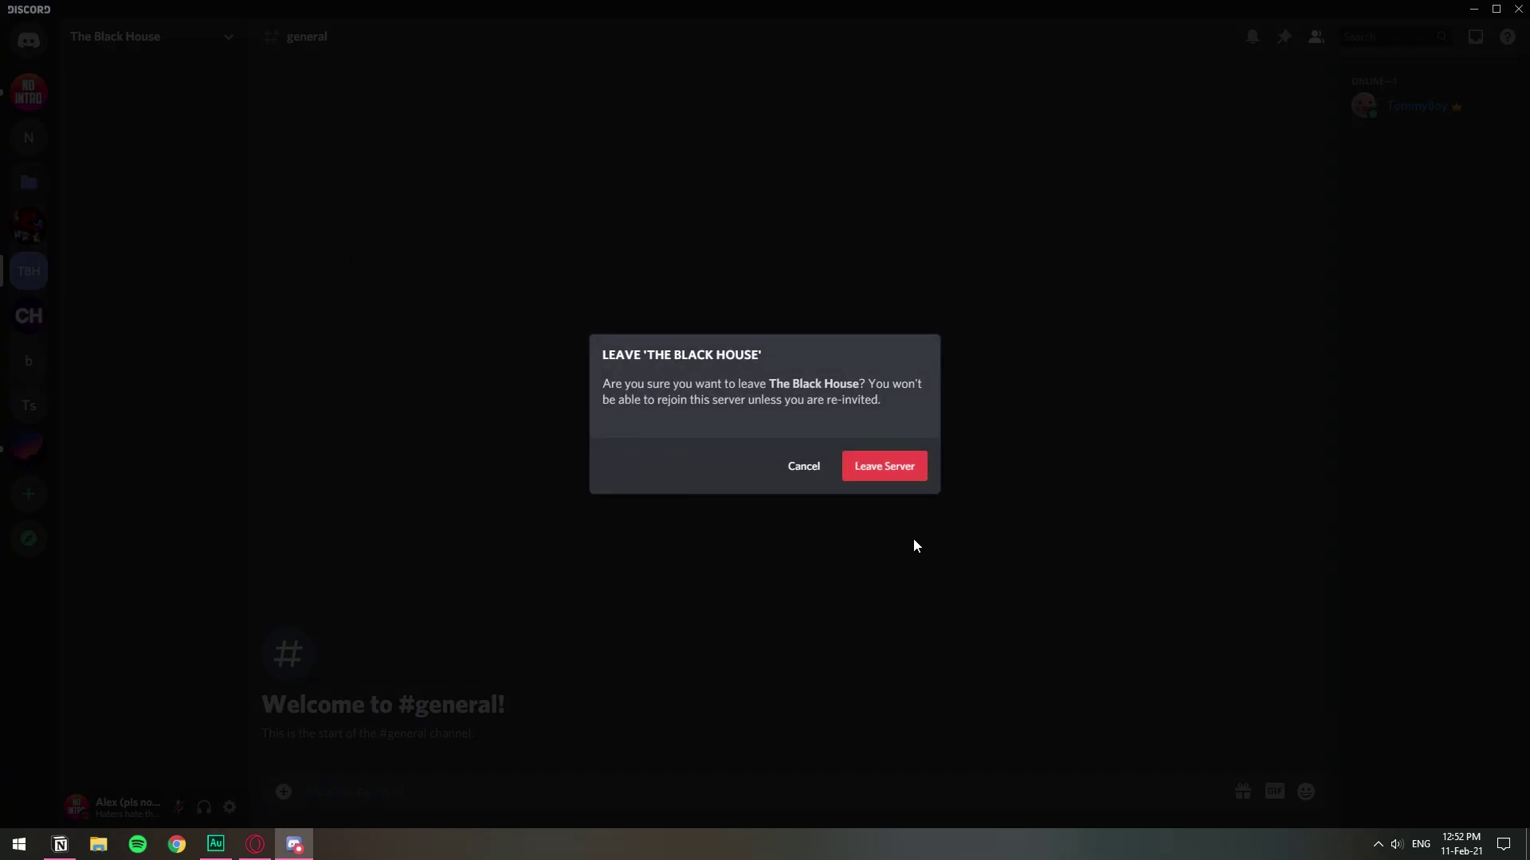
{"action": "left_click", "coordinate": [882, 466]}
Step: Switch back to the browser and open yagpdb.xyz in a new tab
{"action": "key", "text": "alt+Tab"}
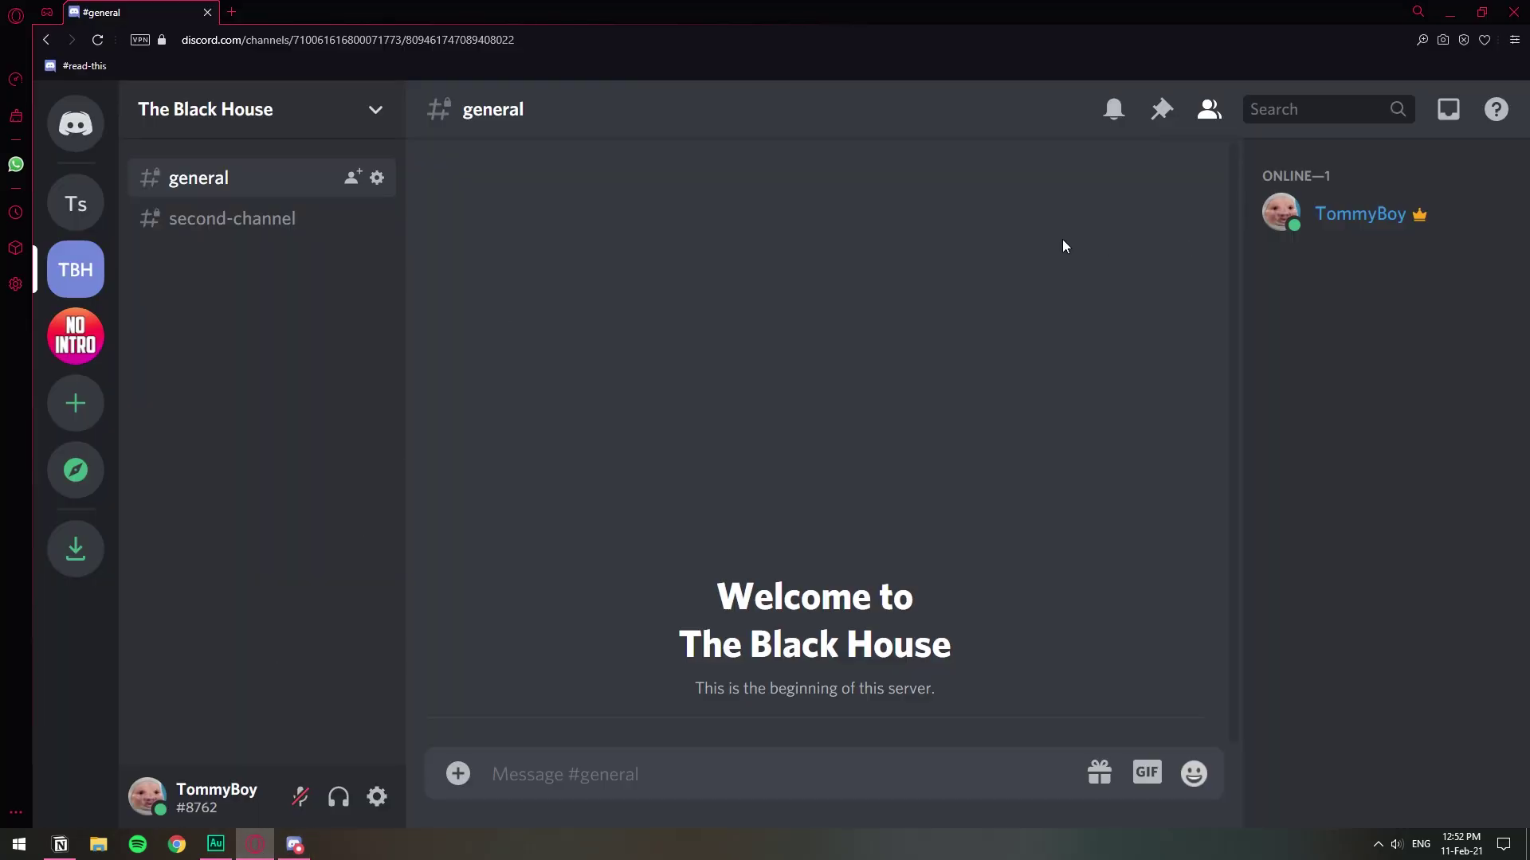
{"action": "left_click", "coordinate": [232, 12]}
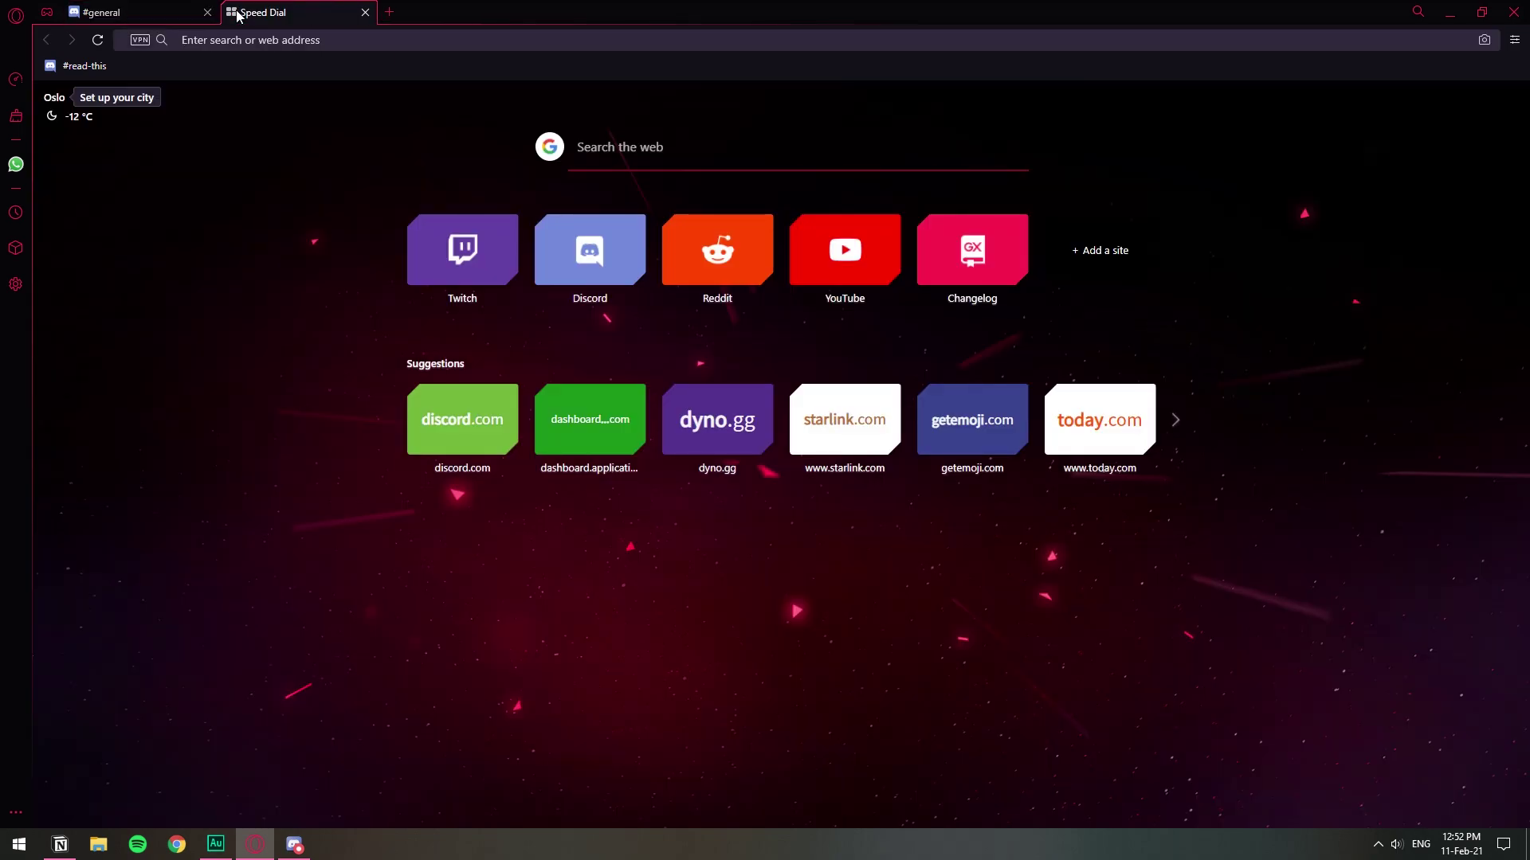
{"action": "type", "text": "yagp"}
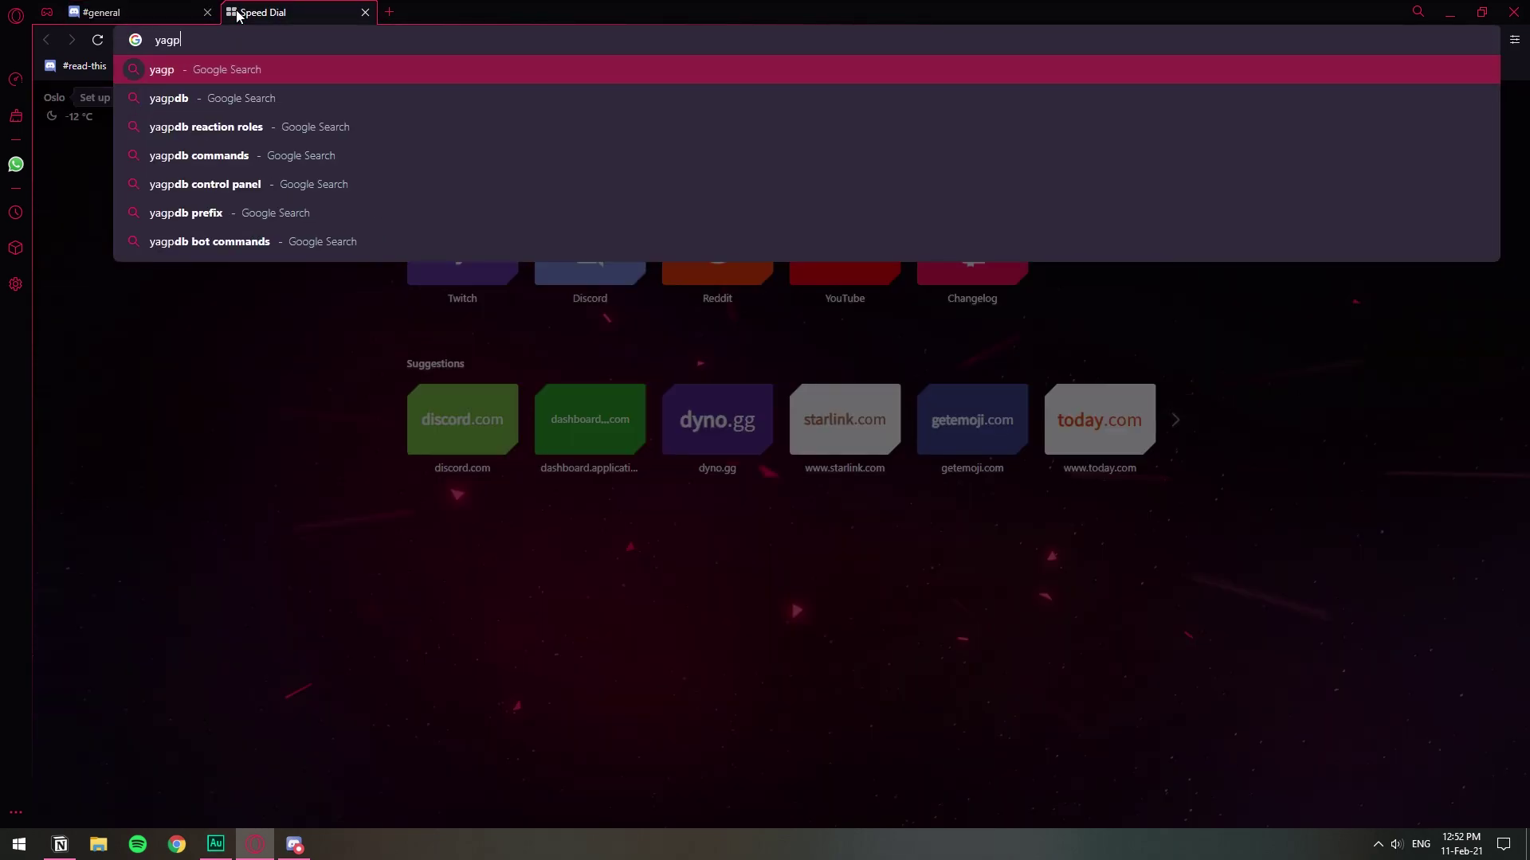
{"action": "type", "text": "db.xy"}
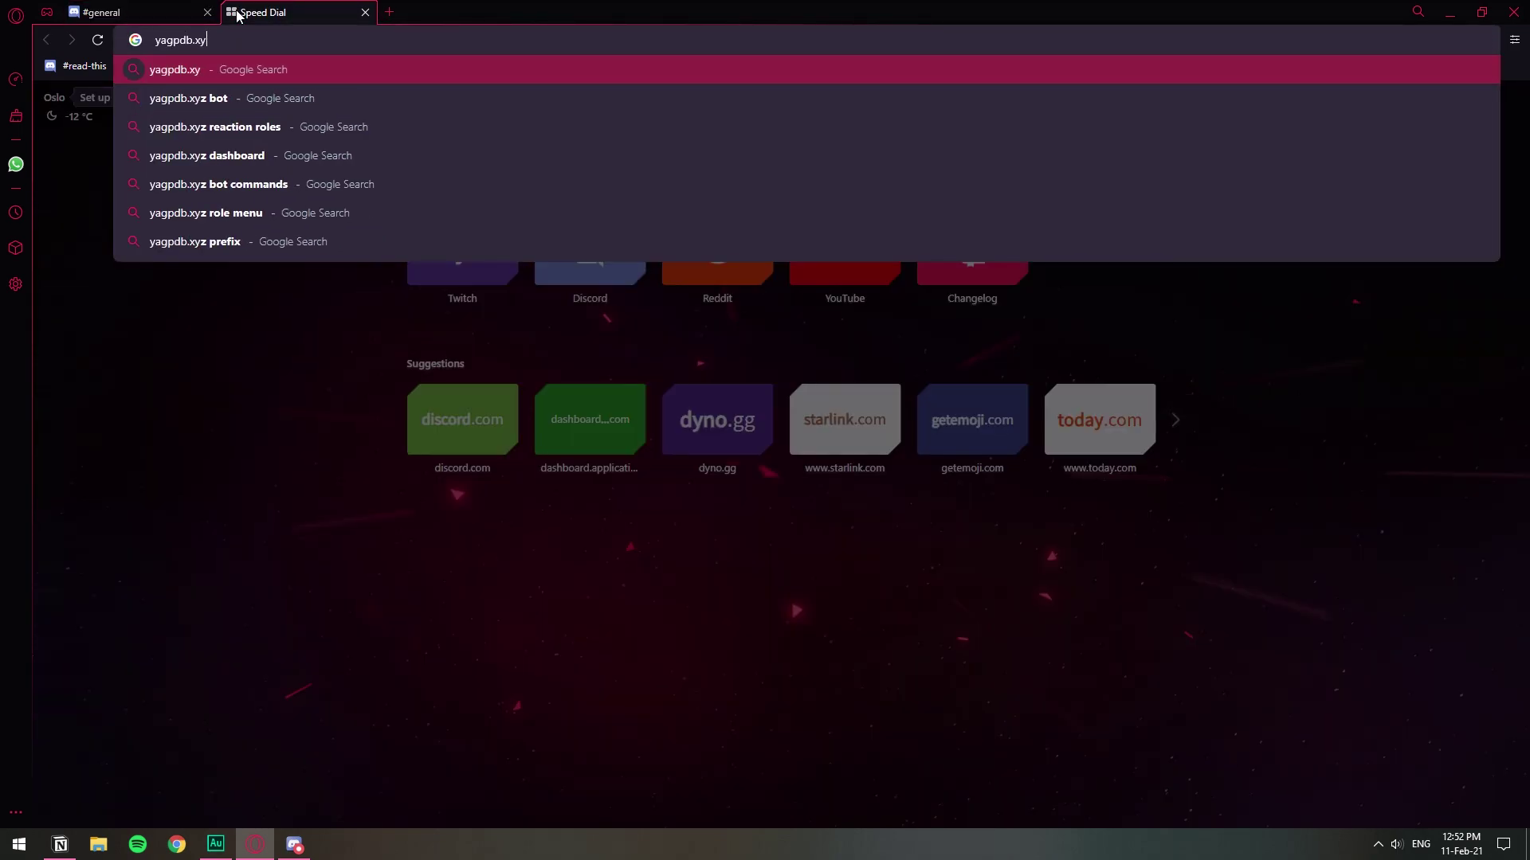
{"action": "type", "text": "z"}
{"action": "key", "text": "Return"}
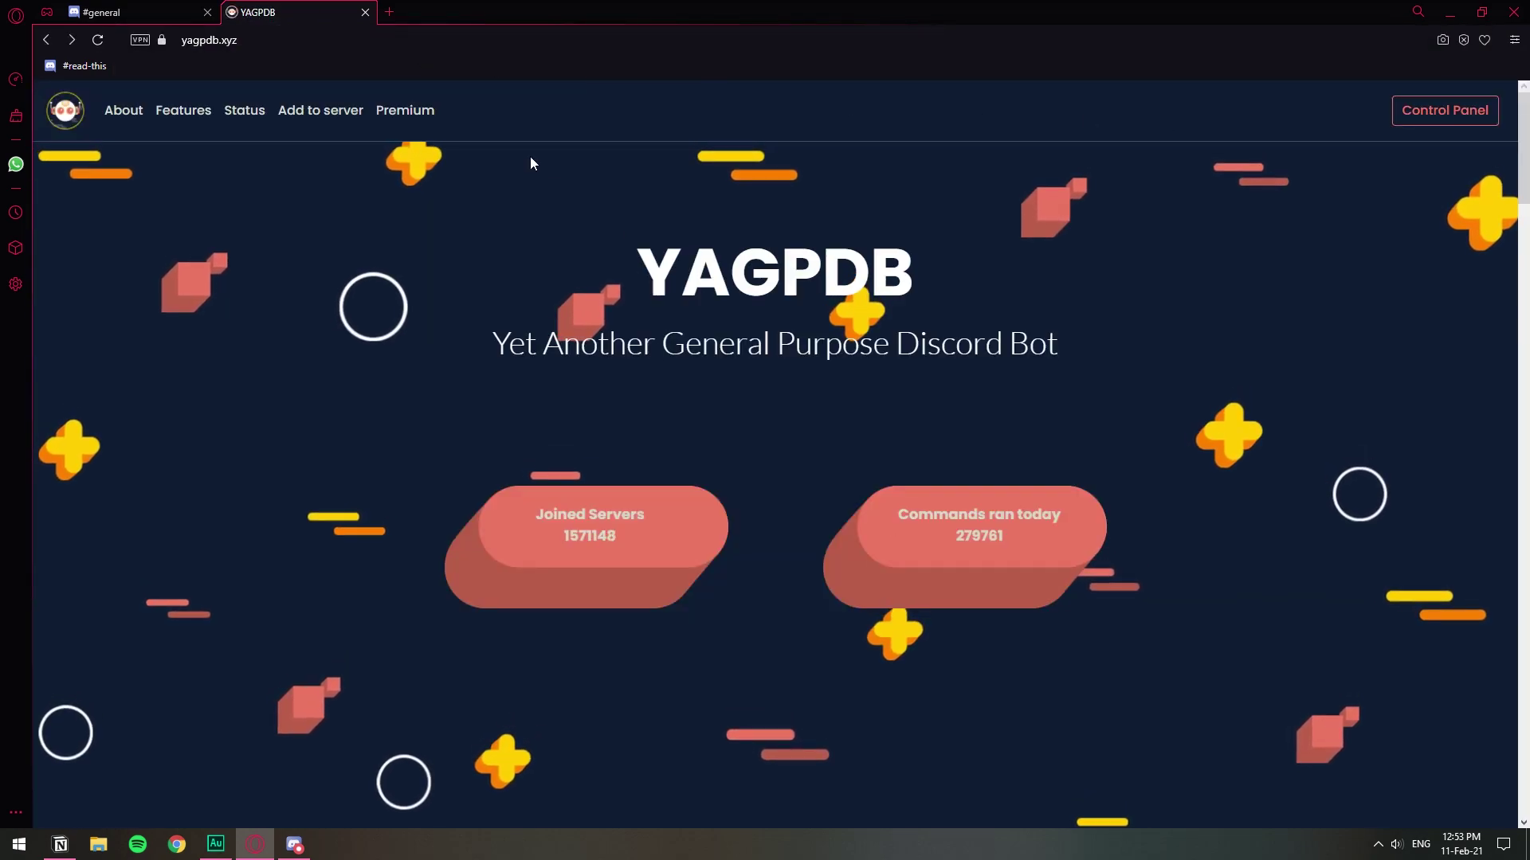
Step: Authorize the YAGPDB.xyz bot for The Black House server, complete the human check and return to the server's general channel
{"action": "left_click", "coordinate": [312, 115]}
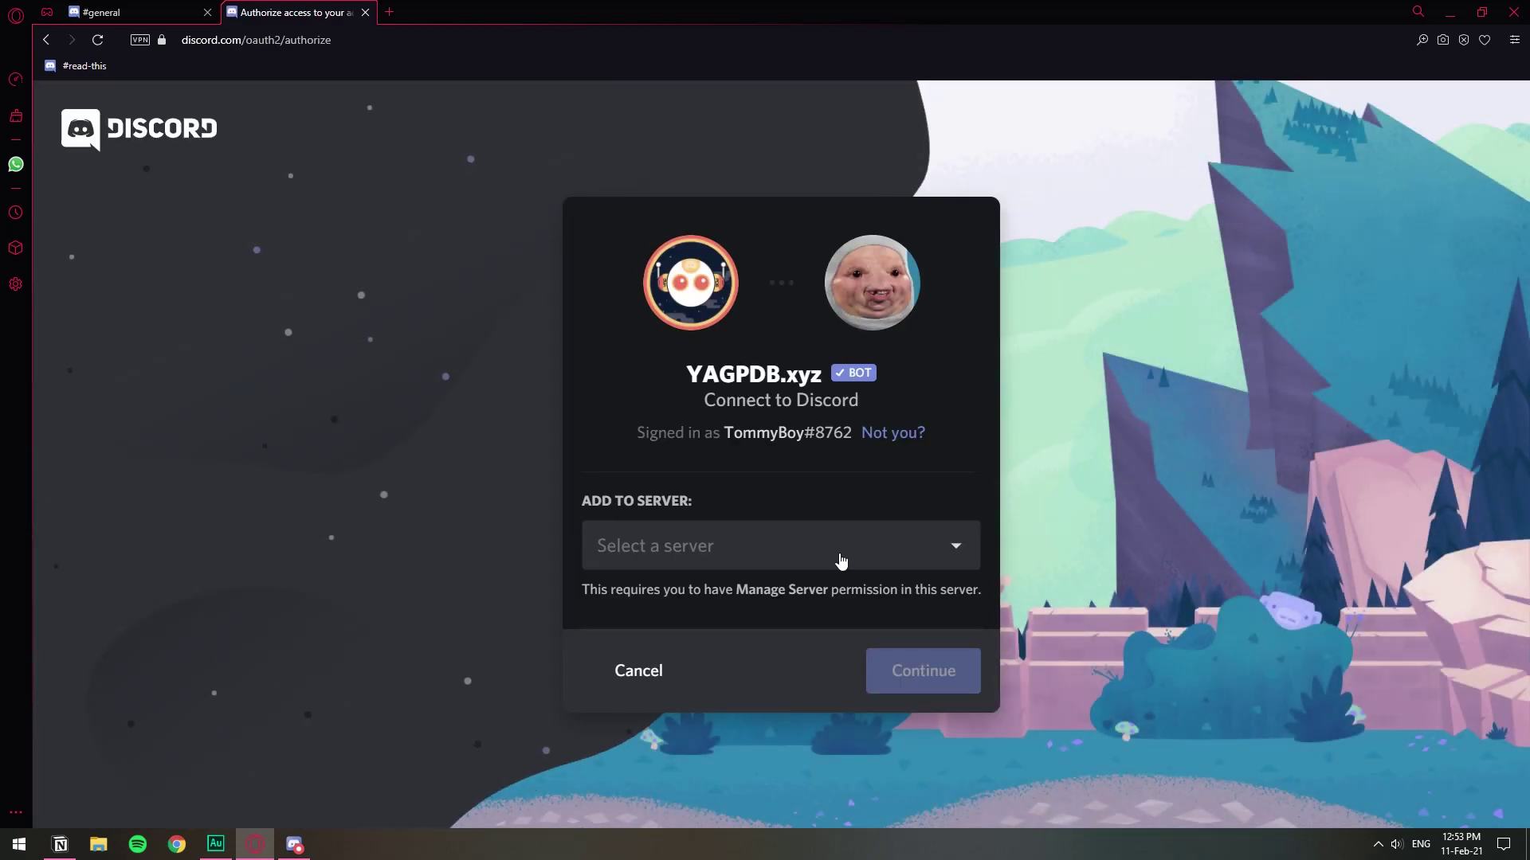
{"action": "left_click", "coordinate": [840, 560]}
{"action": "left_click", "coordinate": [669, 594]}
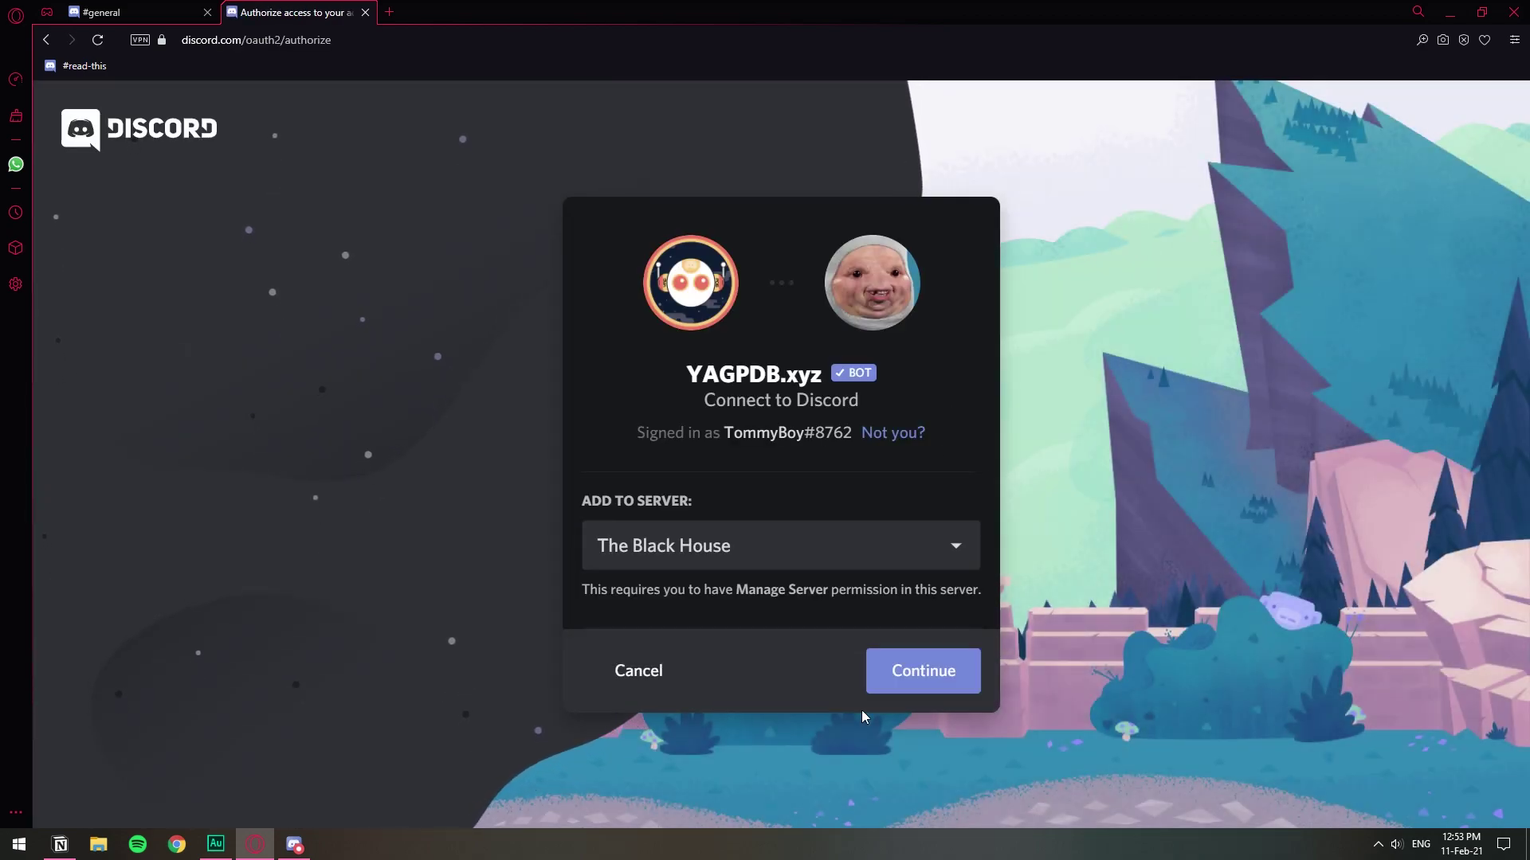
{"action": "left_click", "coordinate": [916, 673]}
{"action": "scroll", "coordinate": [892, 717], "scroll_direction": "down", "scroll_amount": 10}
{"action": "left_click", "coordinate": [892, 758]}
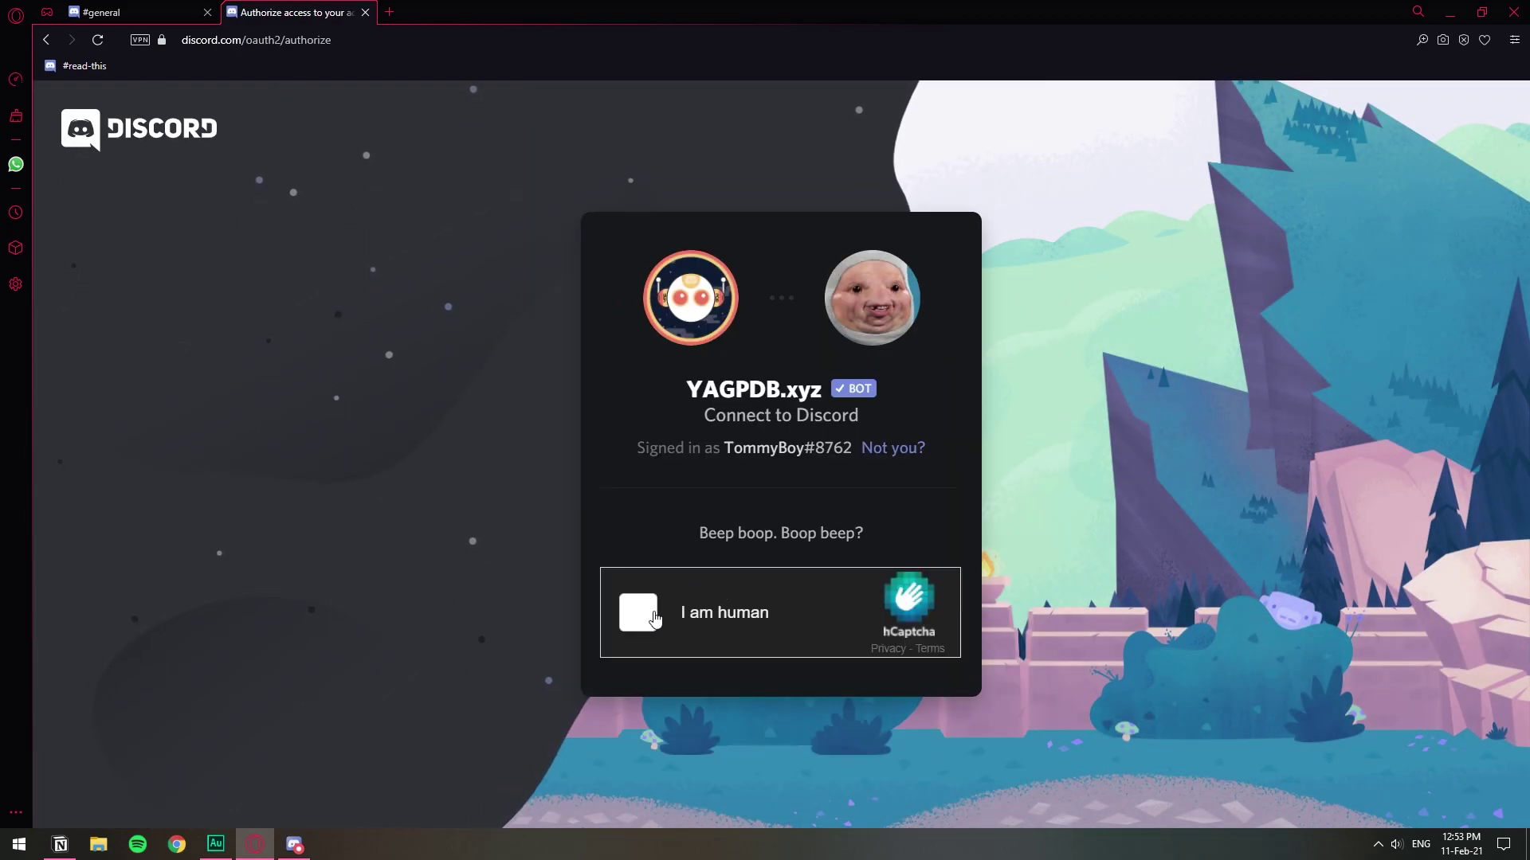
{"action": "left_click", "coordinate": [625, 615]}
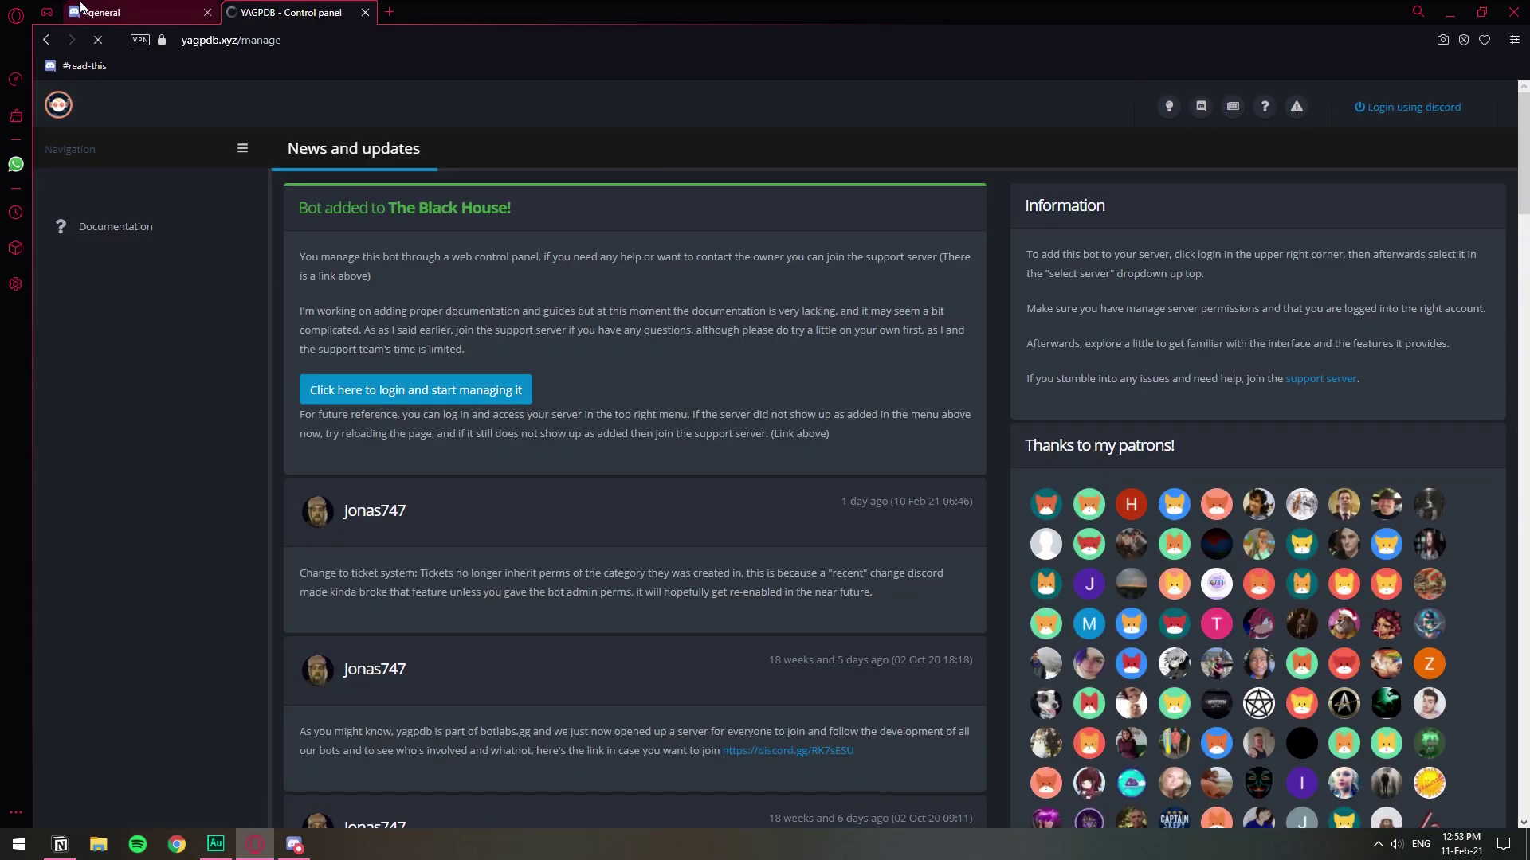
{"action": "left_click", "coordinate": [136, 11]}
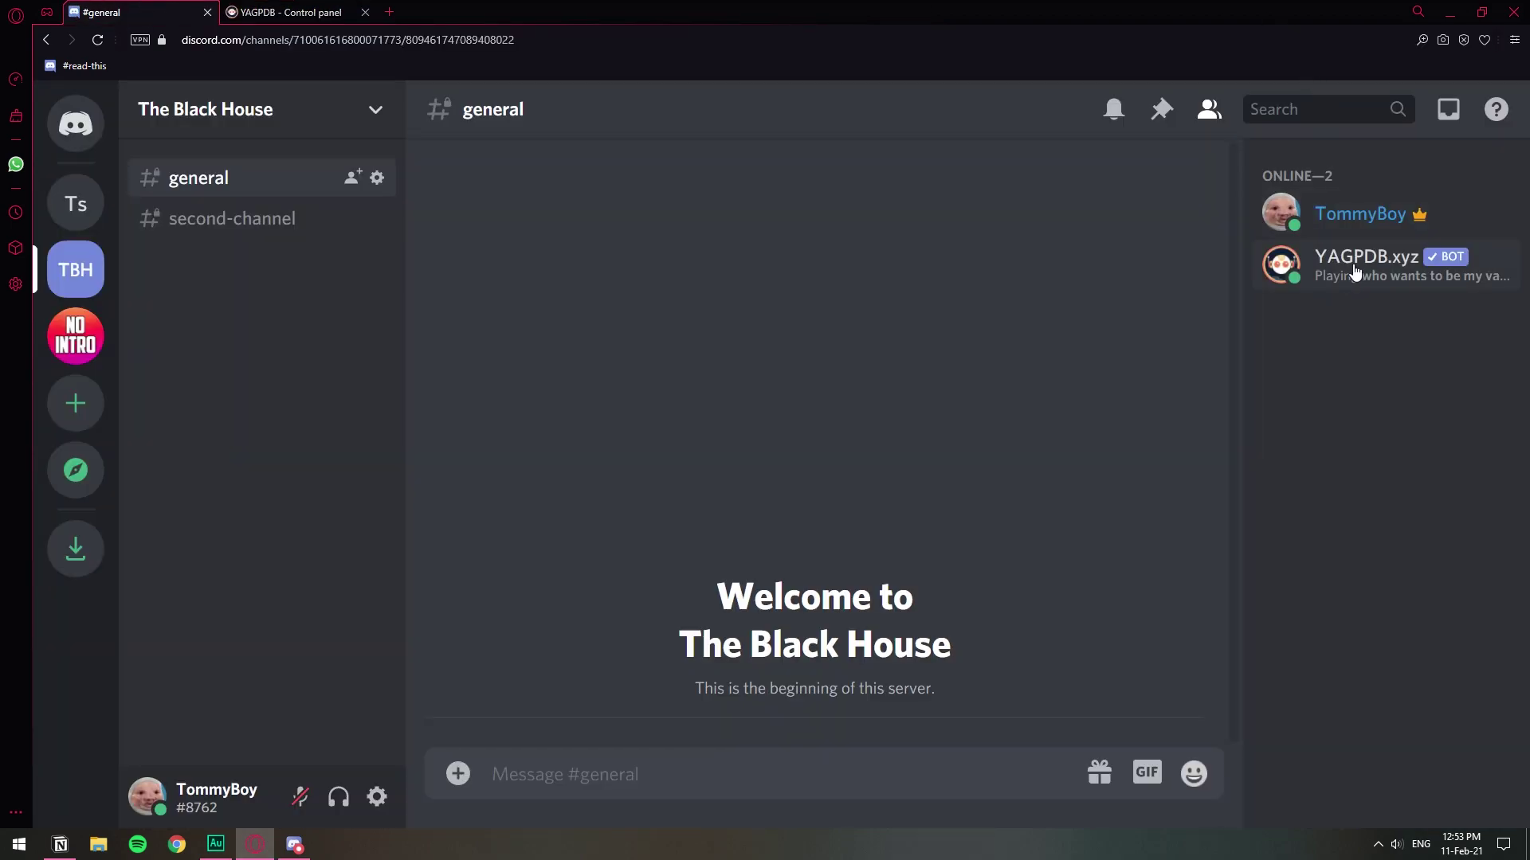
Step: Switch to the YAGPDB control panel, select The Black House server and open the list of assignable roles in its Autorole settings
{"action": "left_click", "coordinate": [283, 9]}
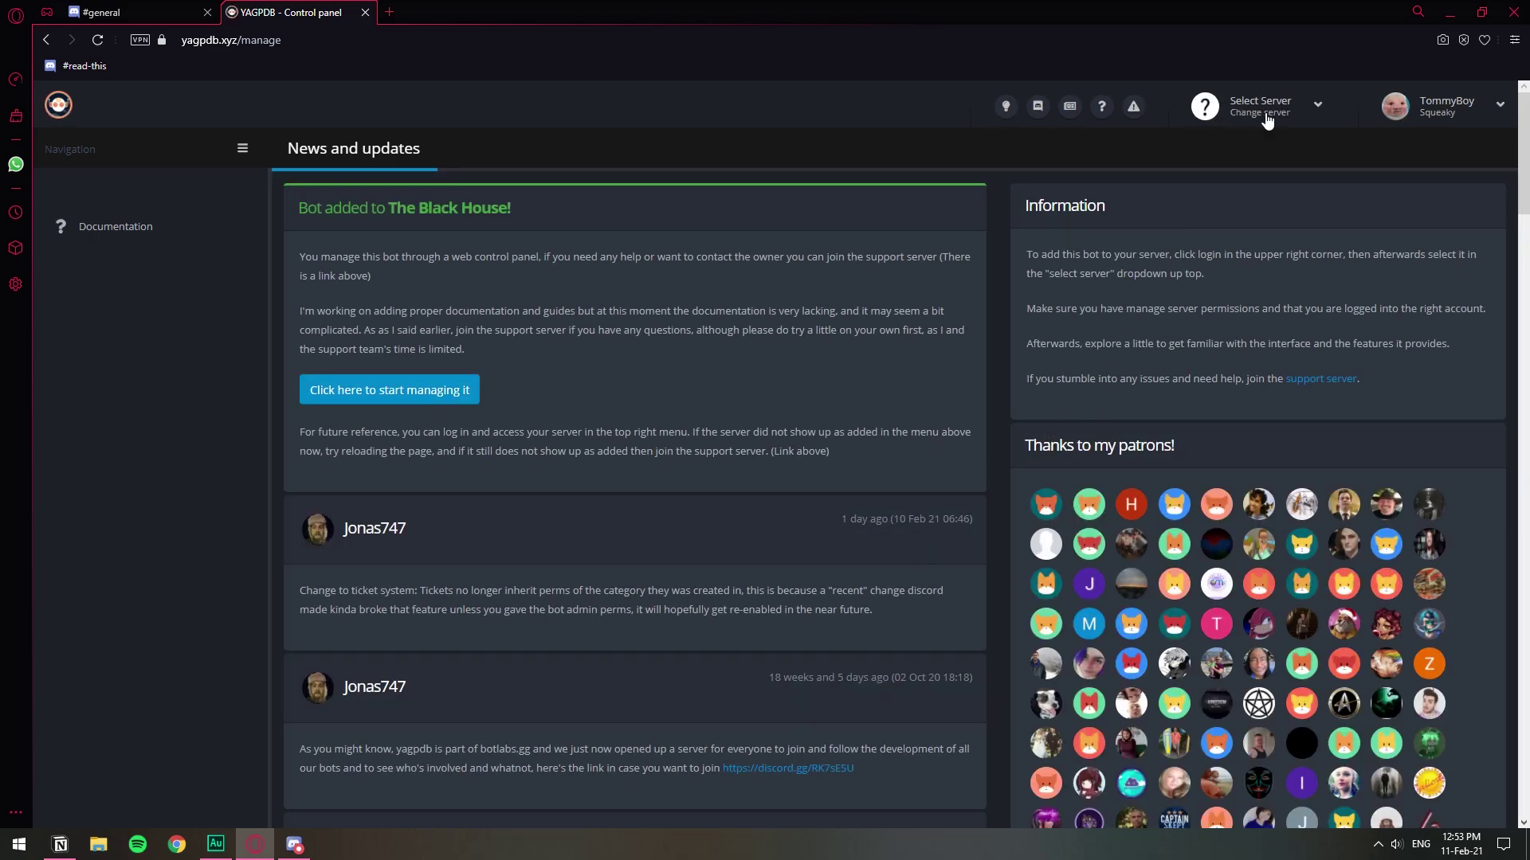
{"action": "left_click", "coordinate": [1268, 119]}
{"action": "left_click", "coordinate": [1267, 145]}
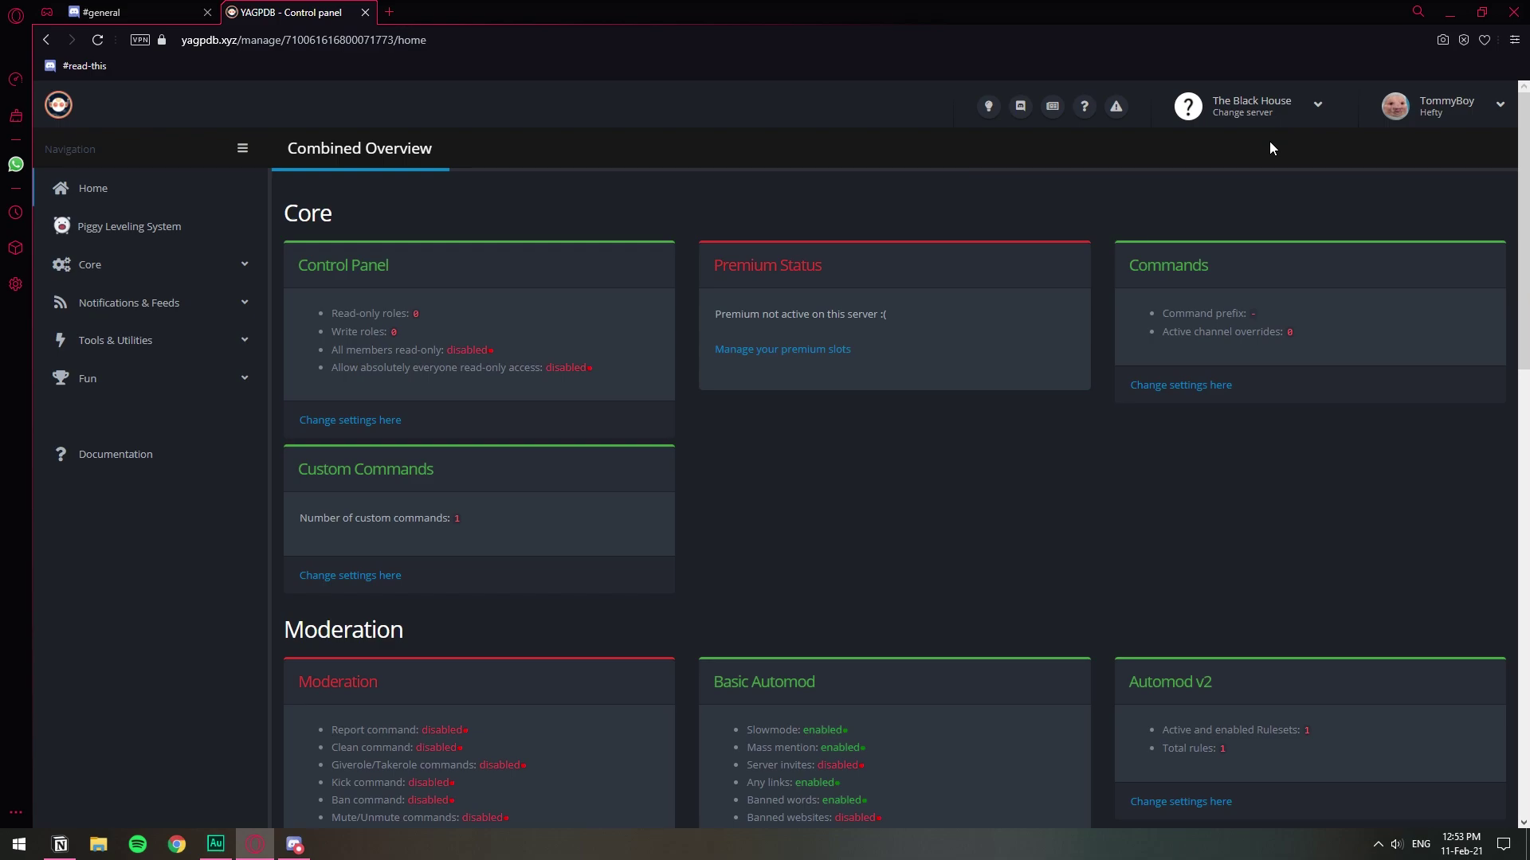
{"action": "left_click", "coordinate": [170, 352]}
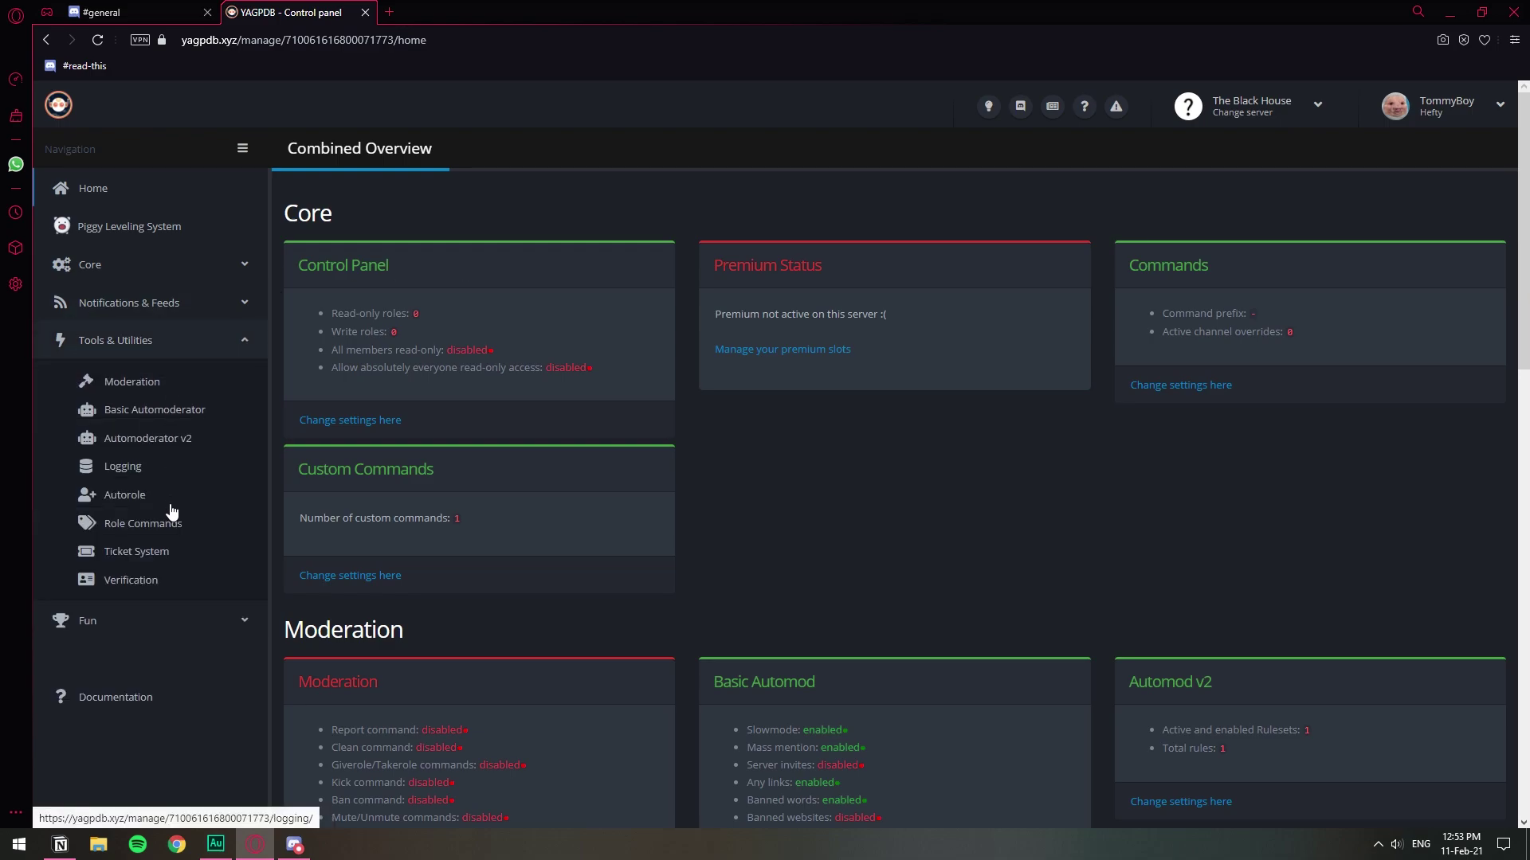
{"action": "left_click", "coordinate": [134, 503]}
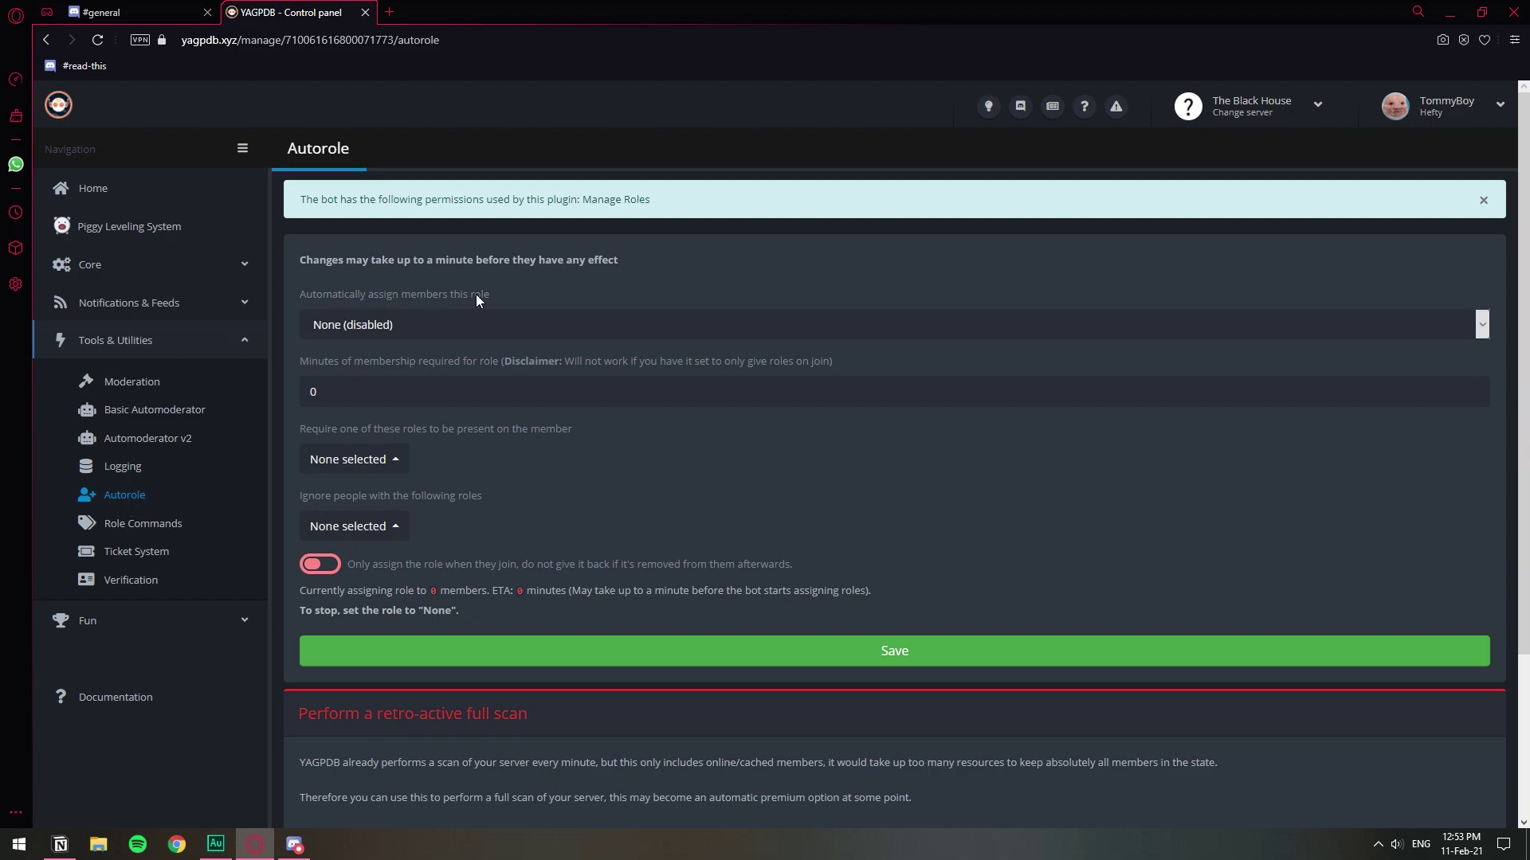
{"action": "left_click", "coordinate": [462, 325]}
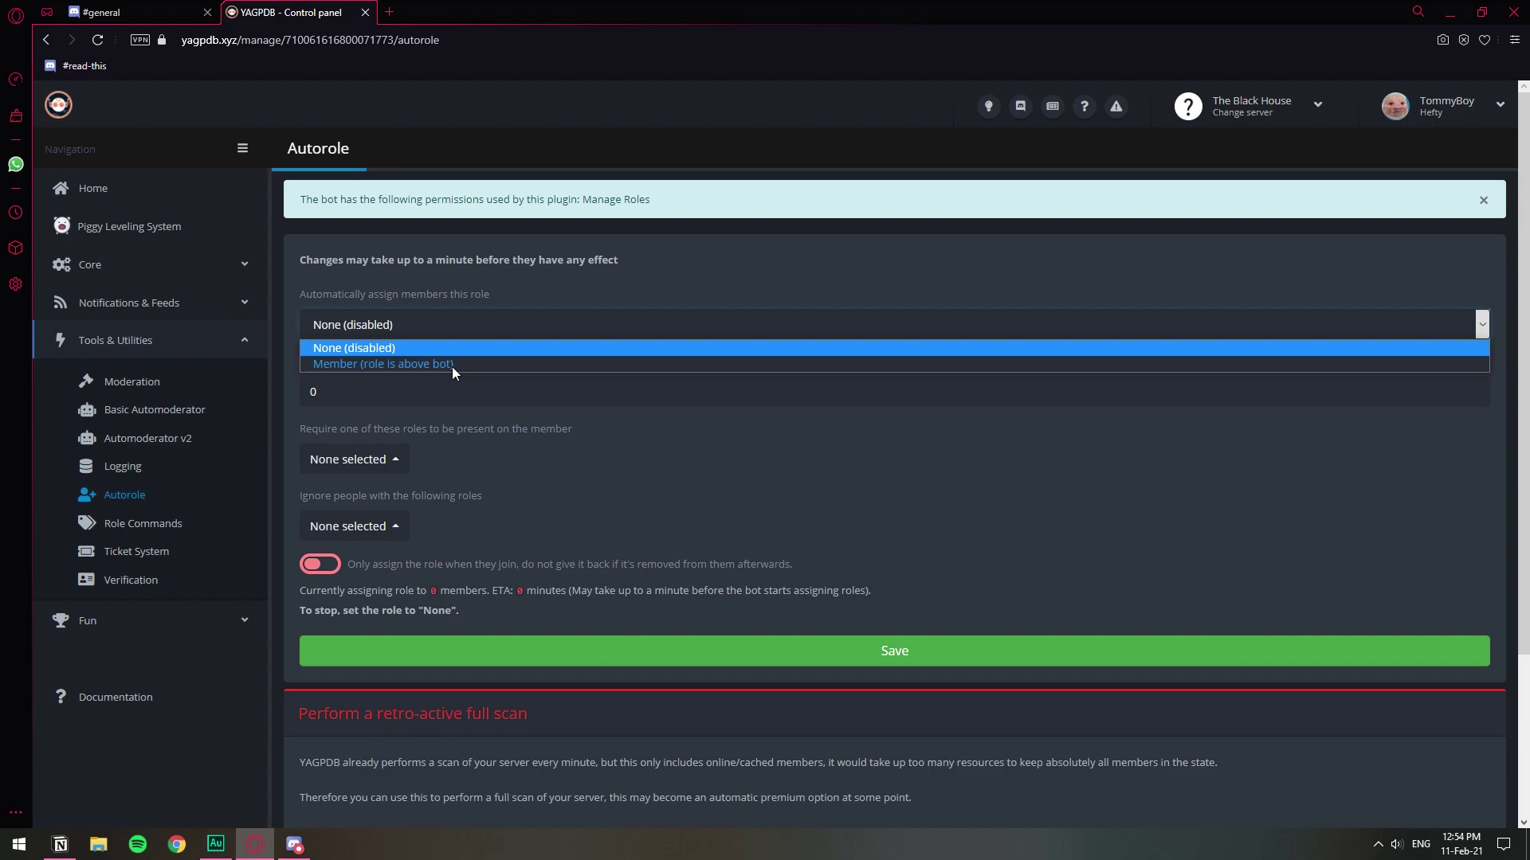
{"action": "left_click", "coordinate": [128, 12]}
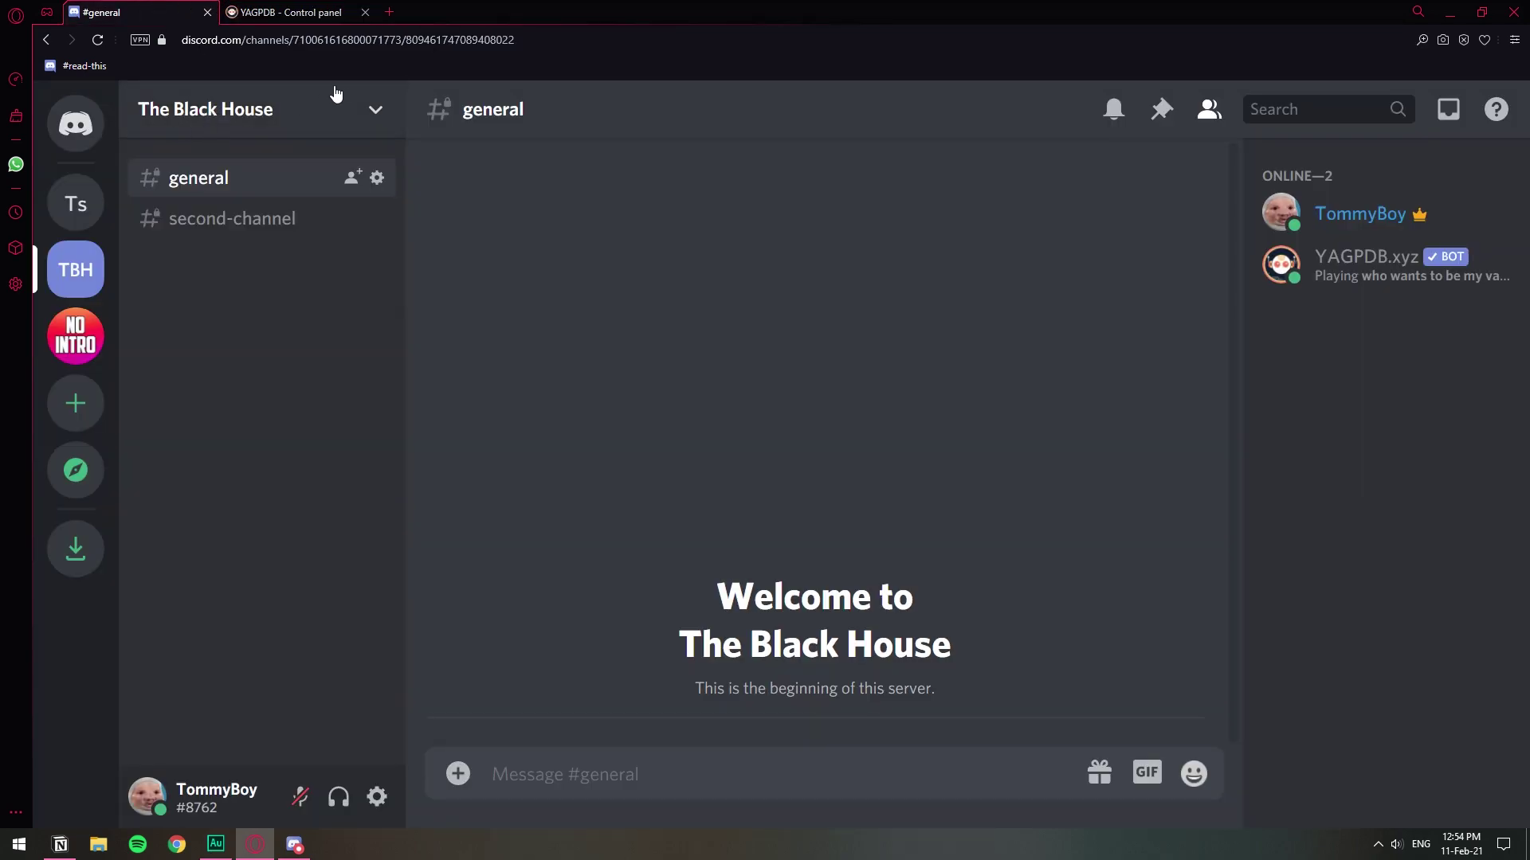
{"action": "left_click", "coordinate": [373, 109]}
{"action": "left_click", "coordinate": [331, 267]}
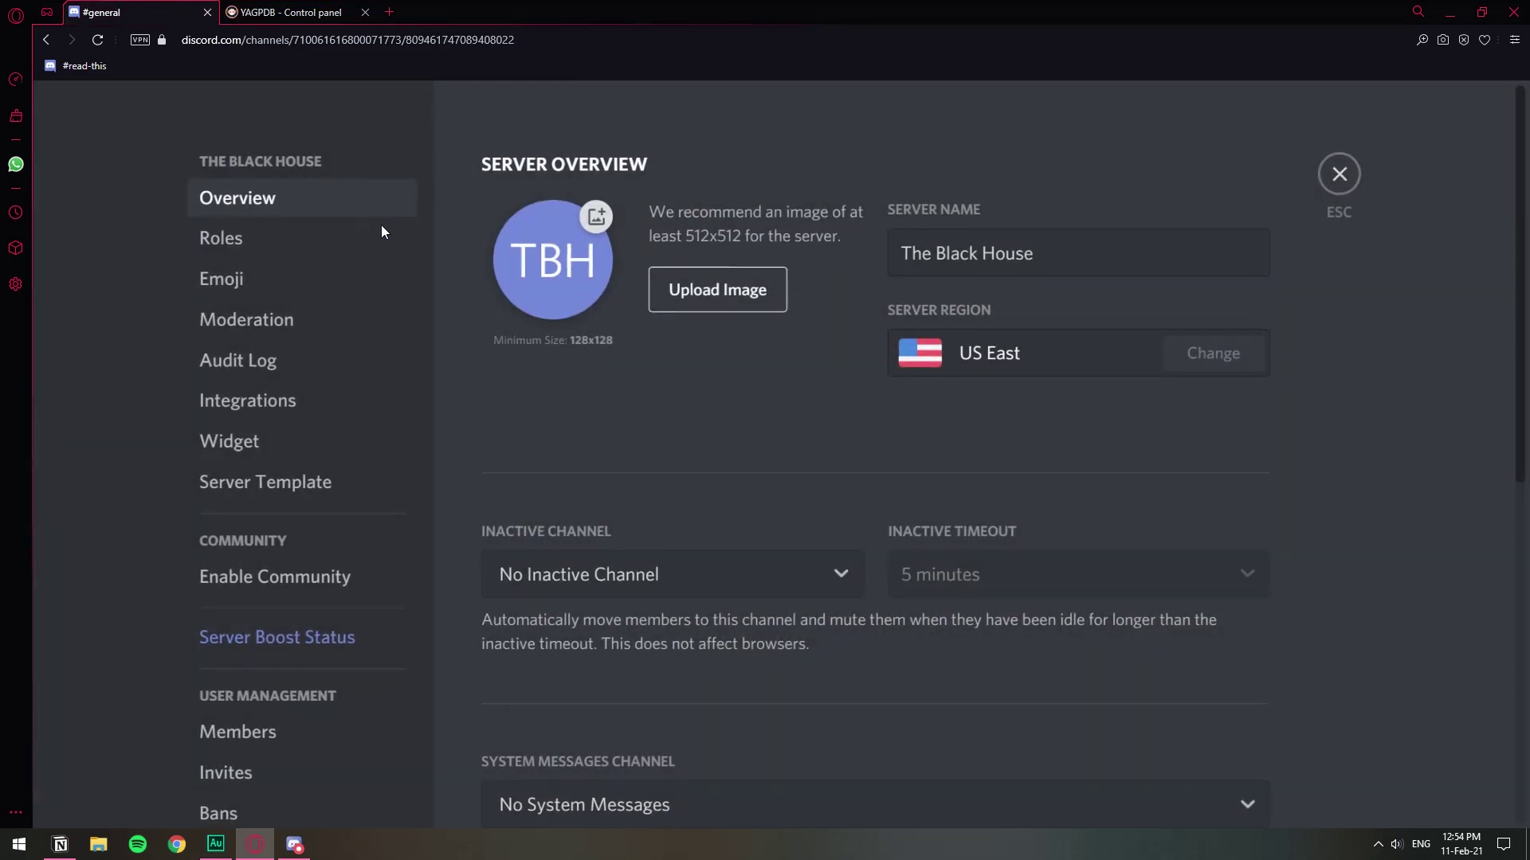
{"action": "left_click", "coordinate": [254, 252]}
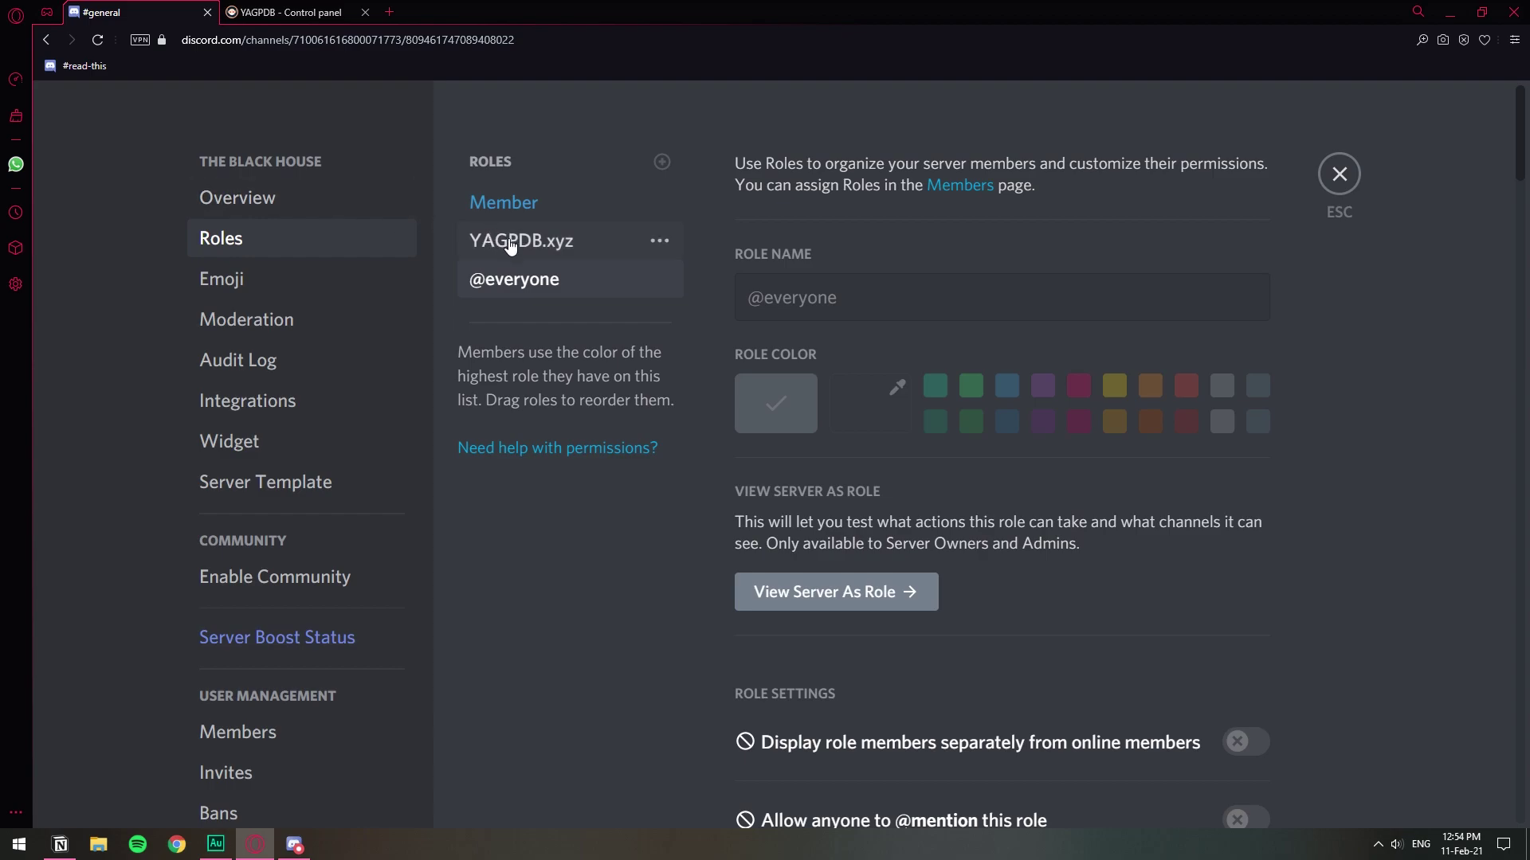
{"action": "left_click_drag", "start_coordinate": [511, 247], "coordinate": [516, 209]}
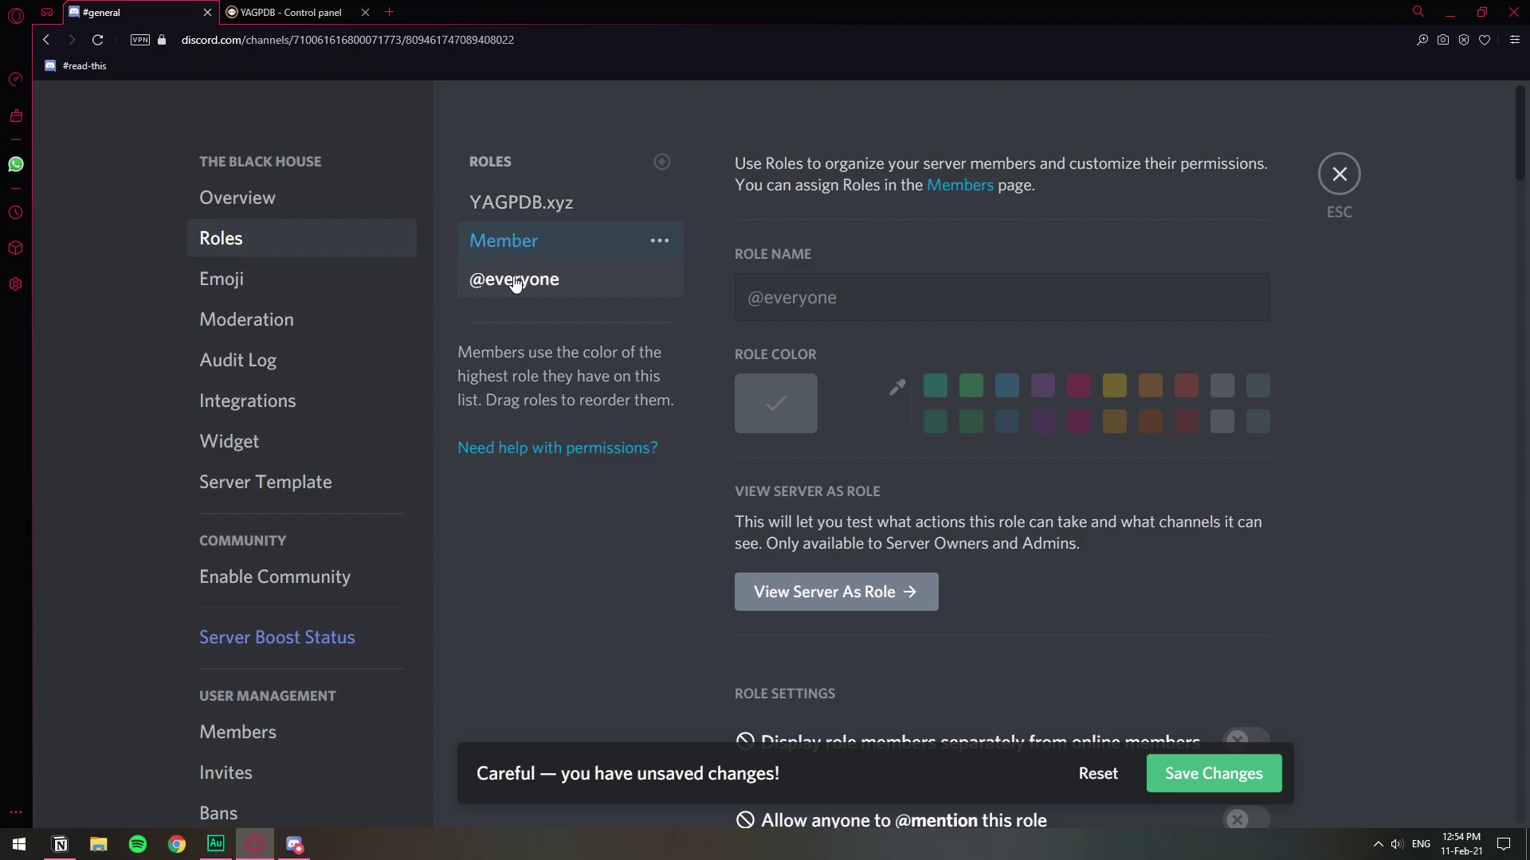
{"action": "left_click", "coordinate": [1184, 767]}
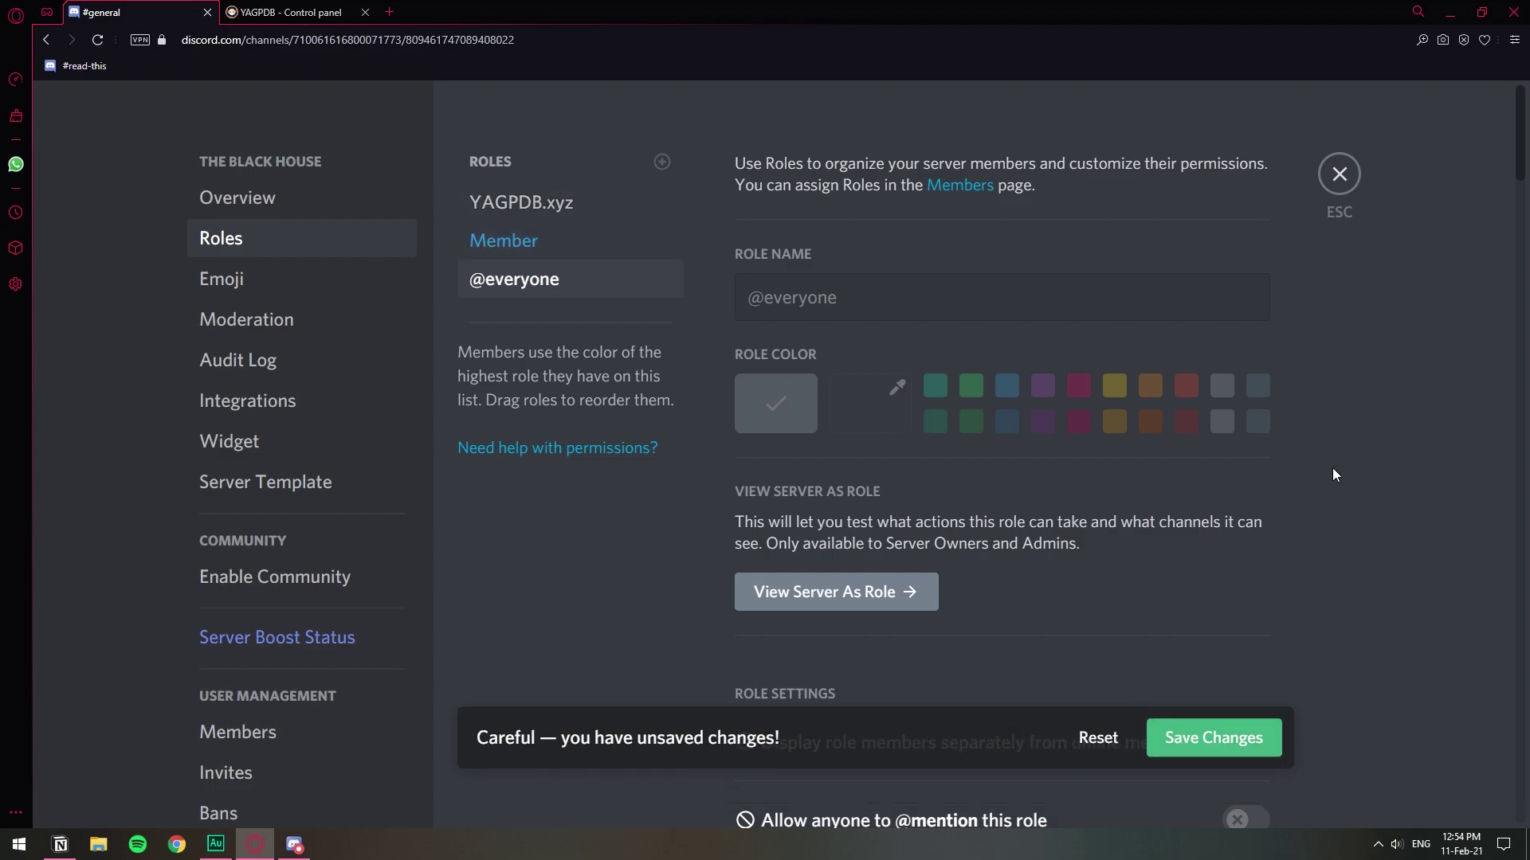
{"action": "left_click", "coordinate": [1327, 171]}
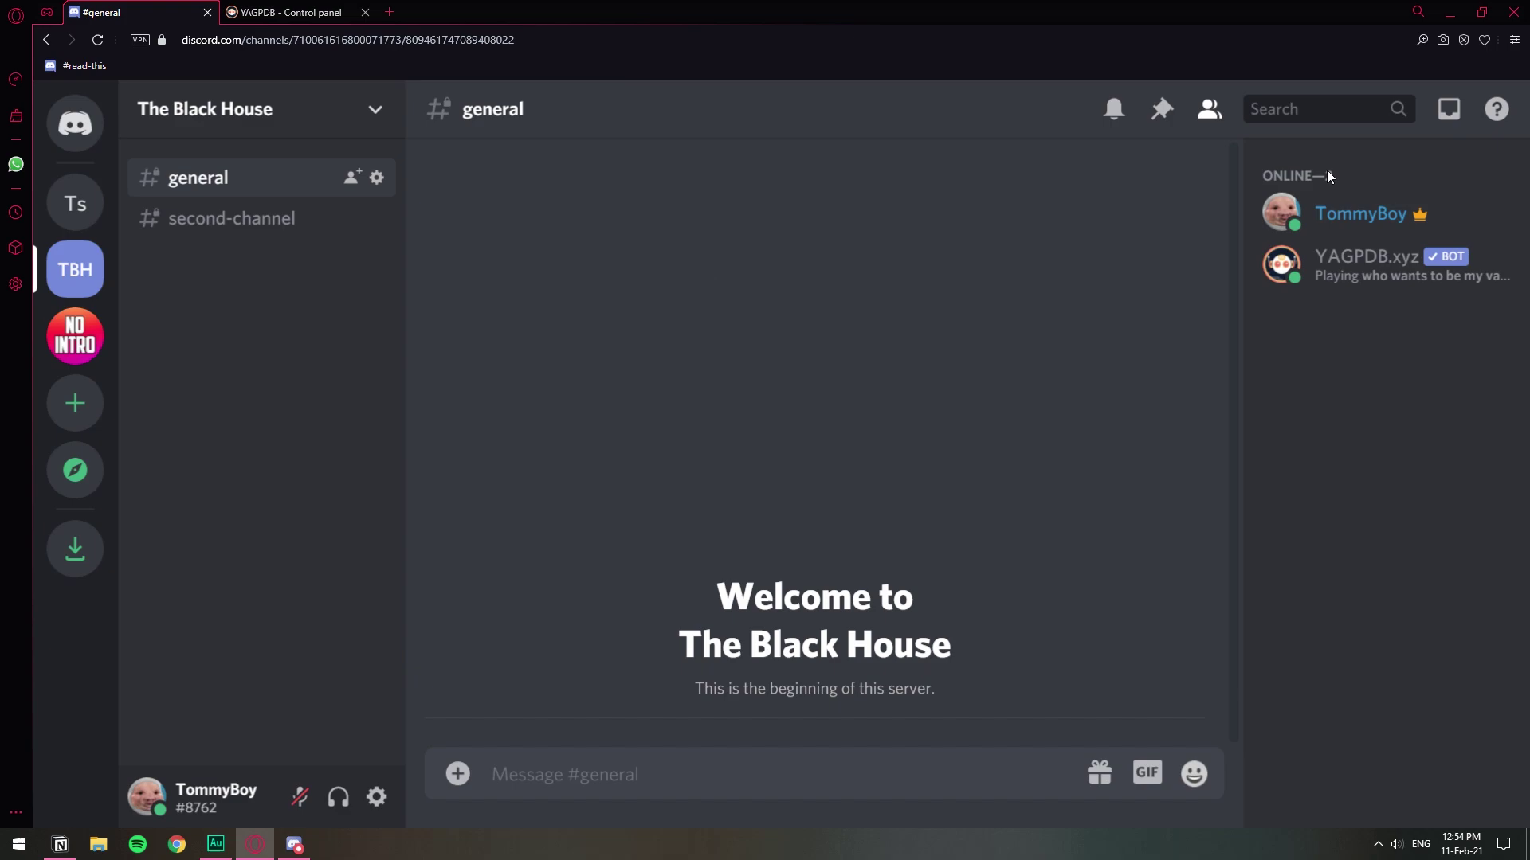
Step: Back in the YAGPDB control panel, reload Autorole, set the automatic role to Member, limit assignment to joining only, and save
{"action": "left_click", "coordinate": [279, 8]}
{"action": "left_click", "coordinate": [377, 312]}
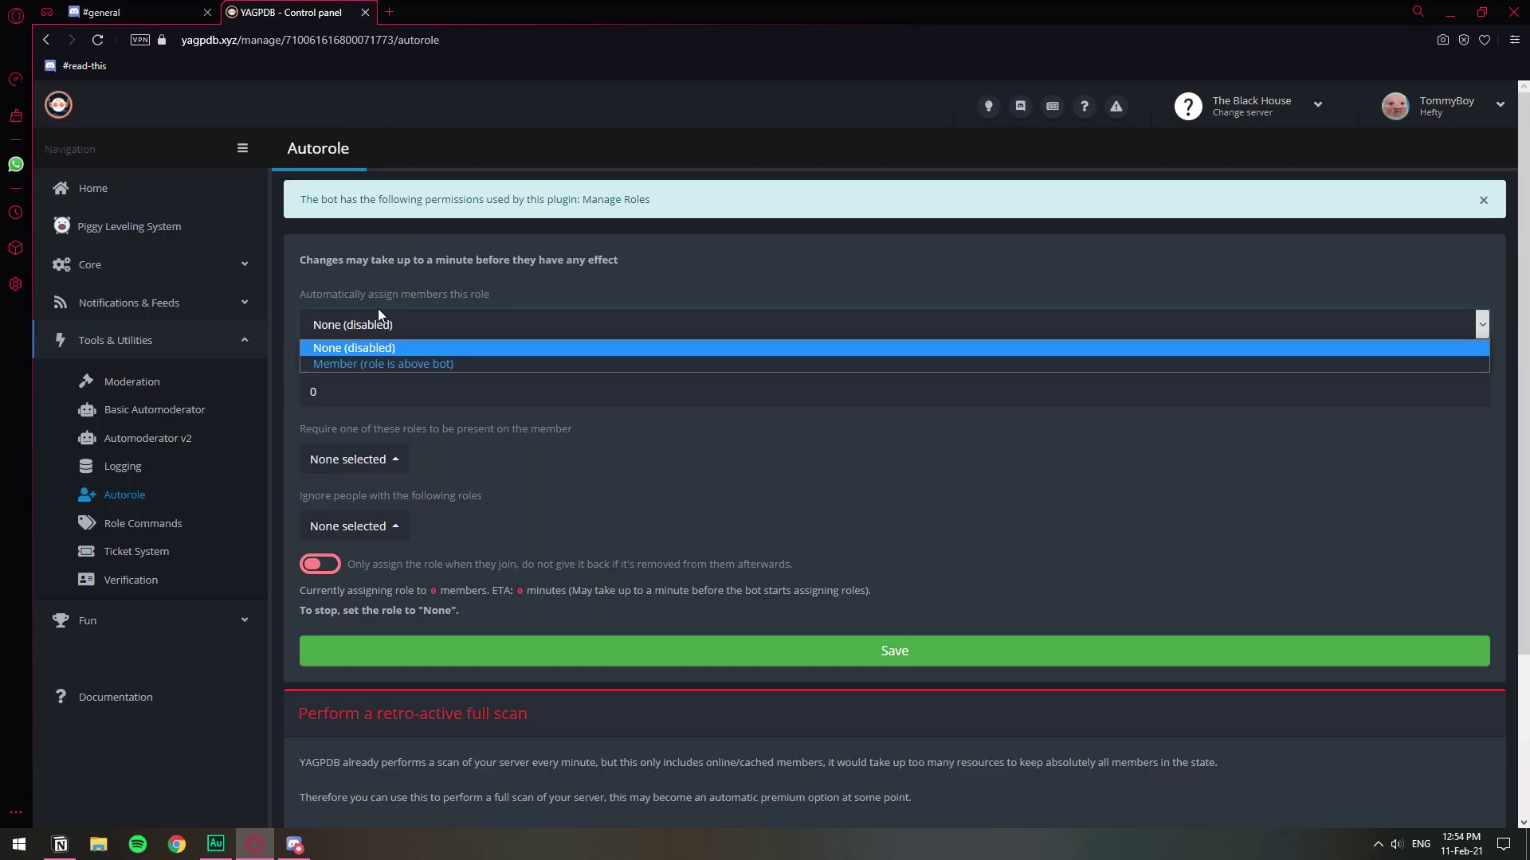
{"action": "left_click", "coordinate": [97, 41]}
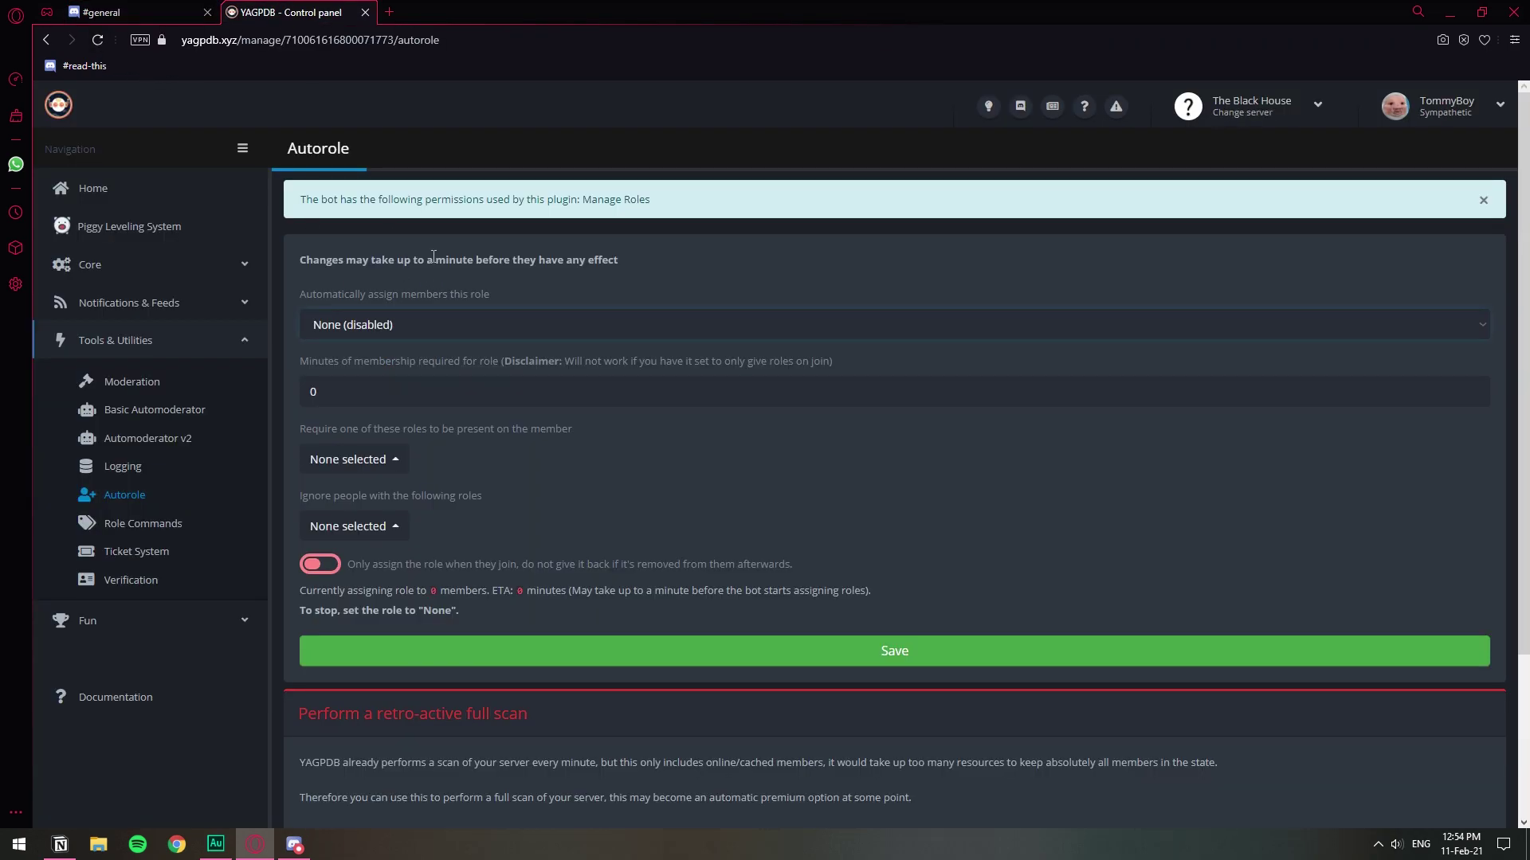
{"action": "left_click", "coordinate": [423, 324]}
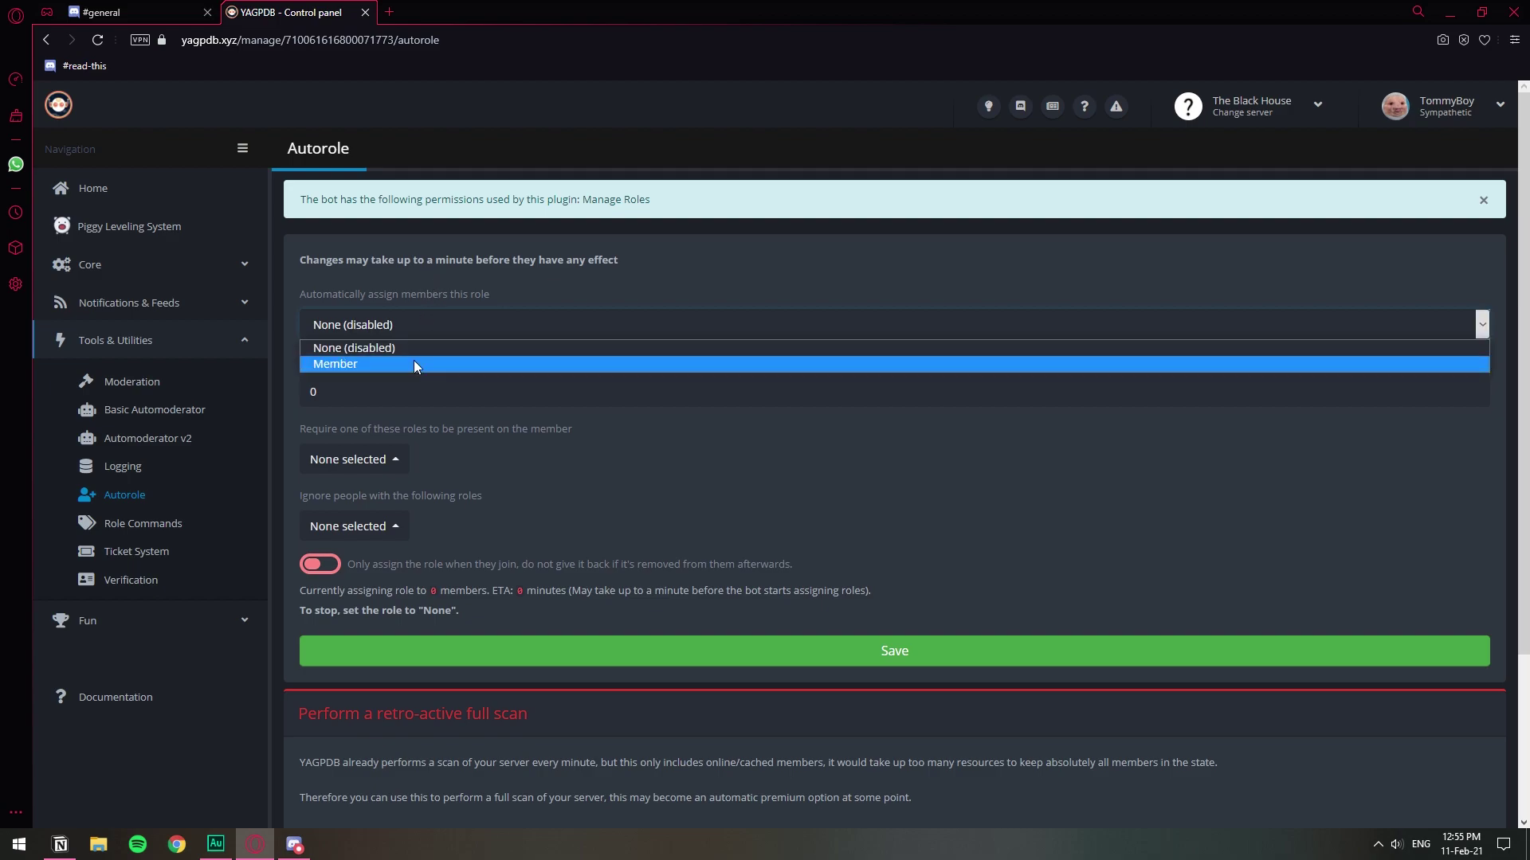
{"action": "left_click", "coordinate": [413, 363]}
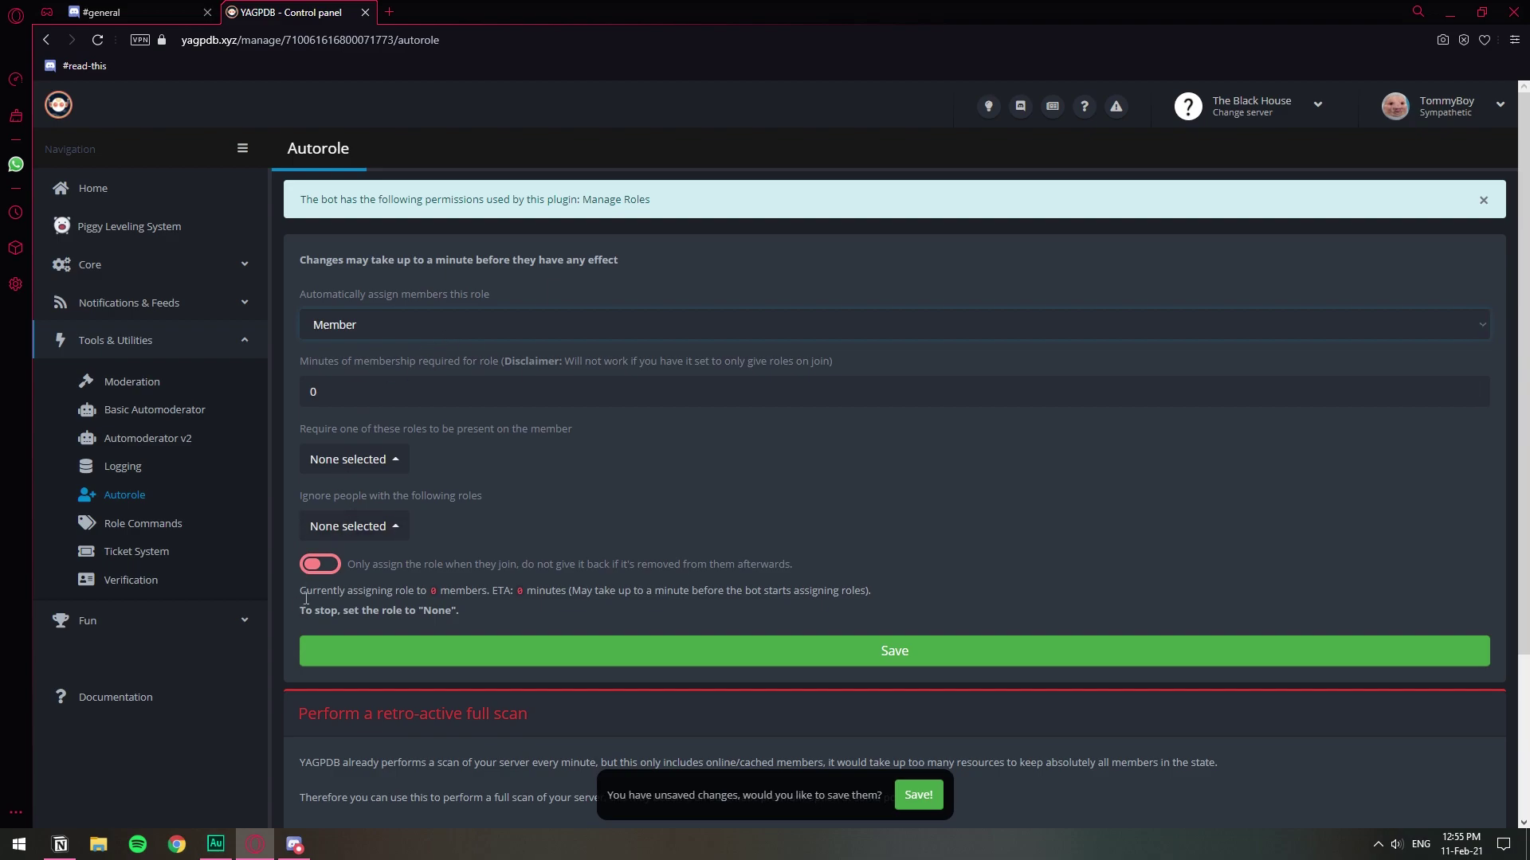
{"action": "left_click", "coordinate": [319, 565]}
{"action": "left_click", "coordinate": [602, 648]}
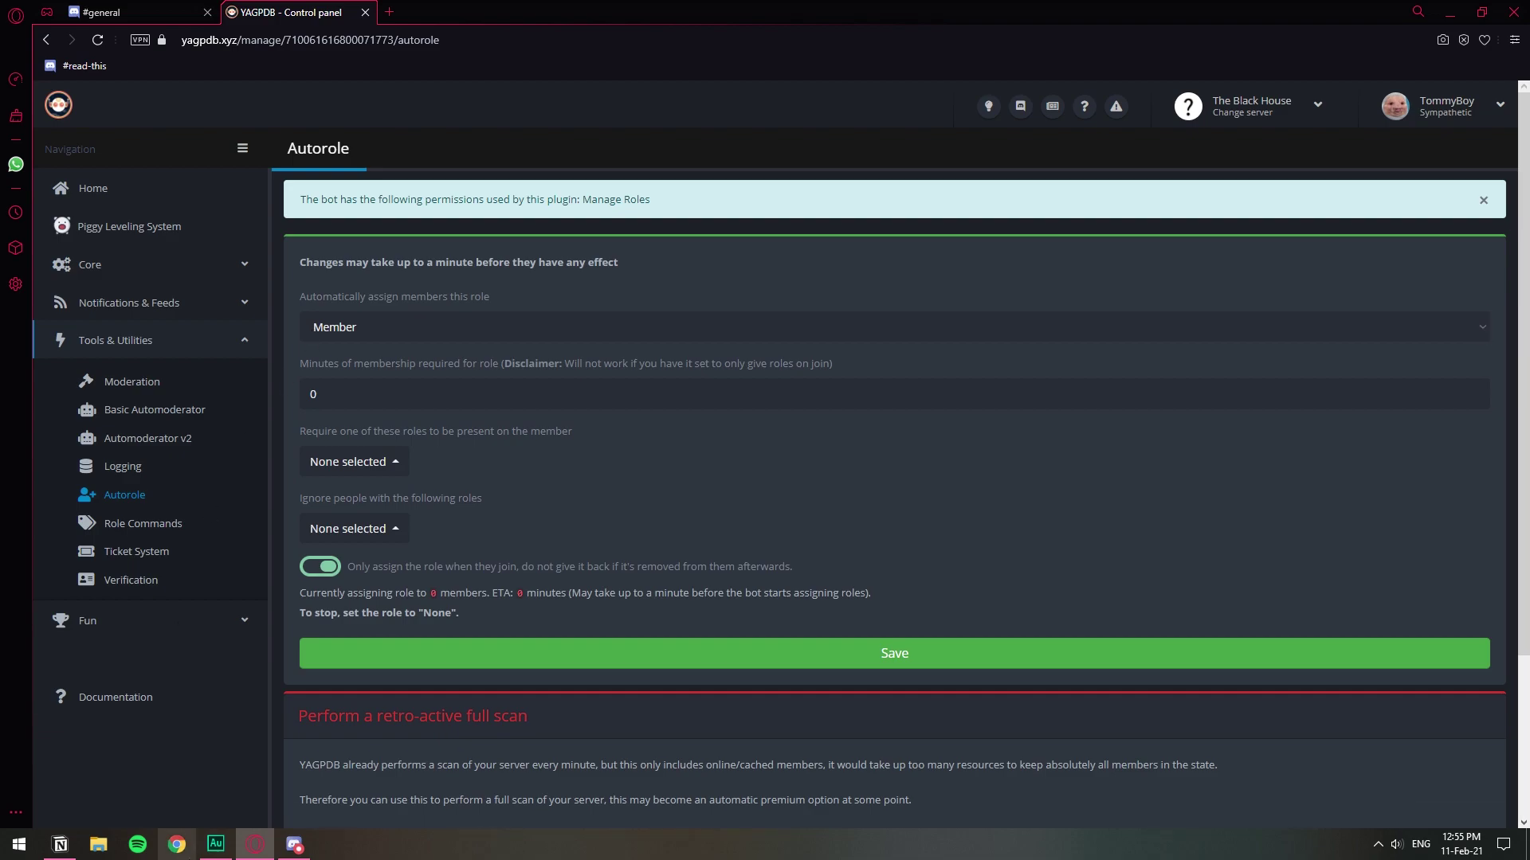
{"action": "key", "text": "ctrl+Tab"}
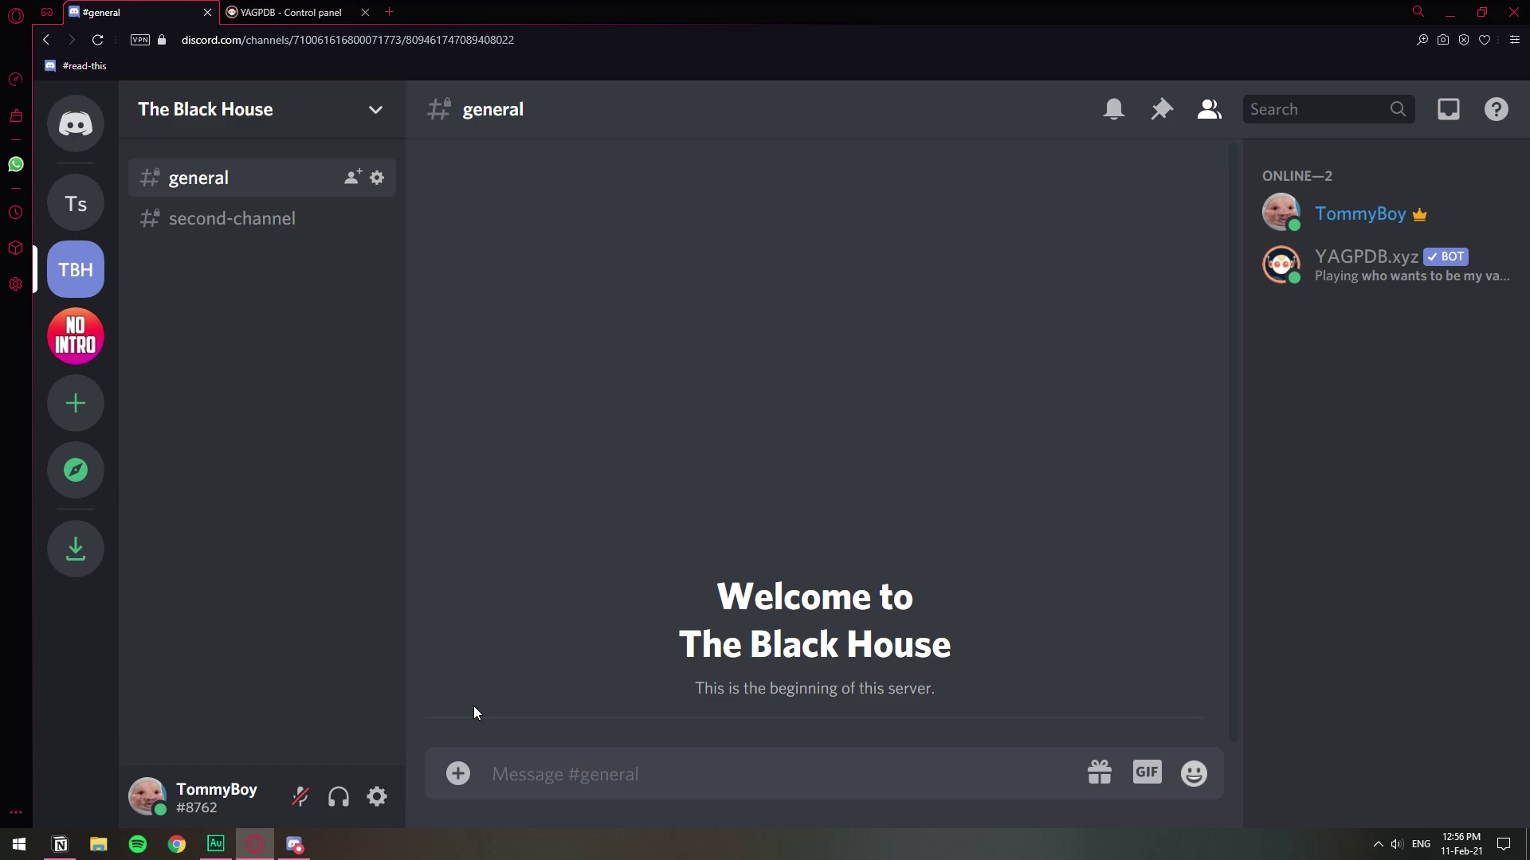
{"action": "left_click", "coordinate": [368, 106]}
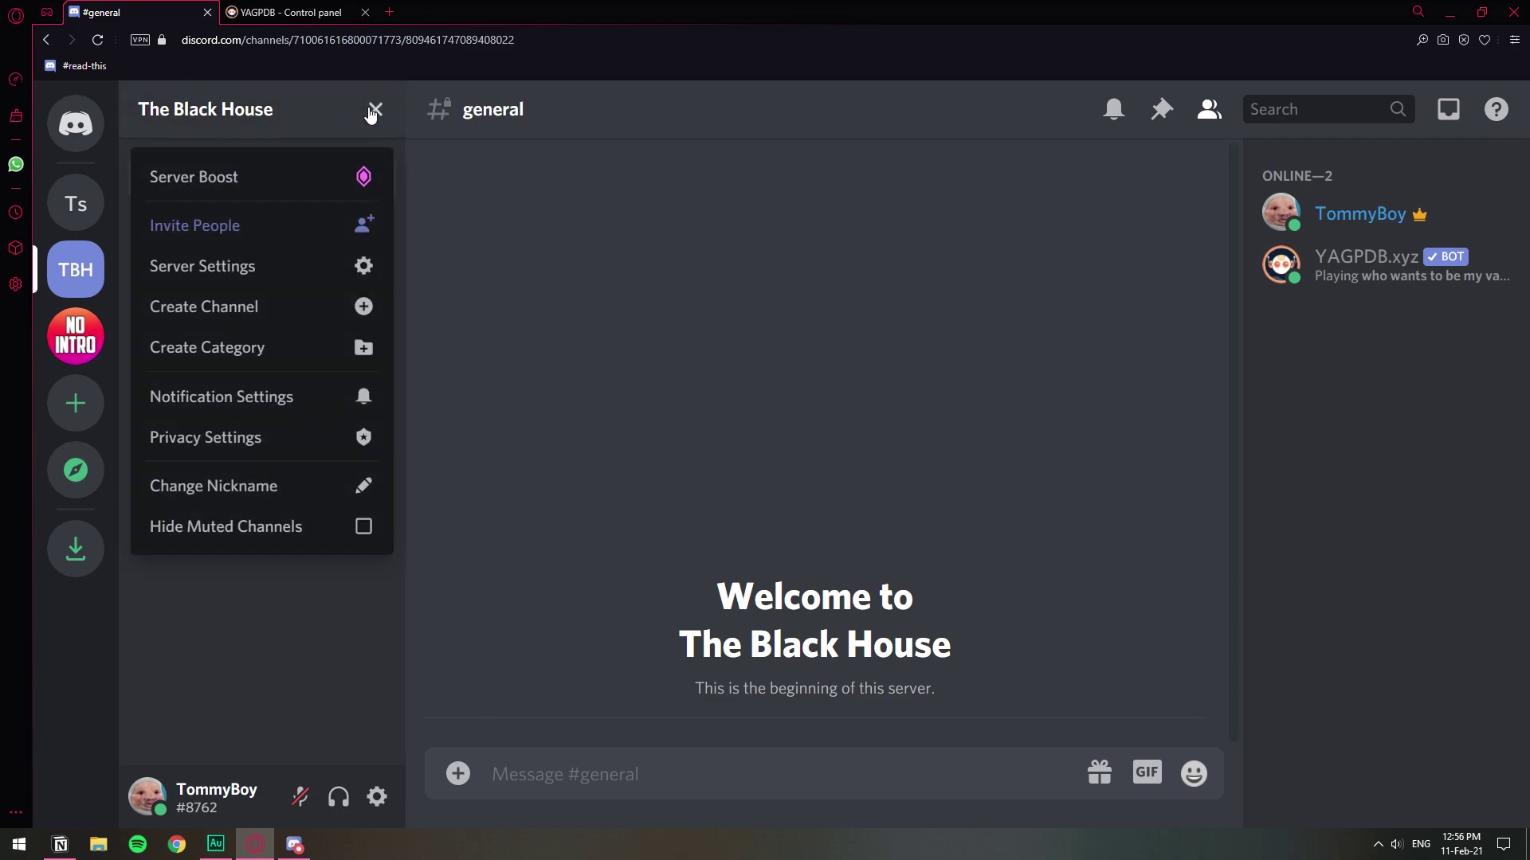
{"action": "left_click", "coordinate": [295, 267]}
{"action": "scroll", "coordinate": [289, 607], "scroll_direction": "down", "scroll_amount": 2}
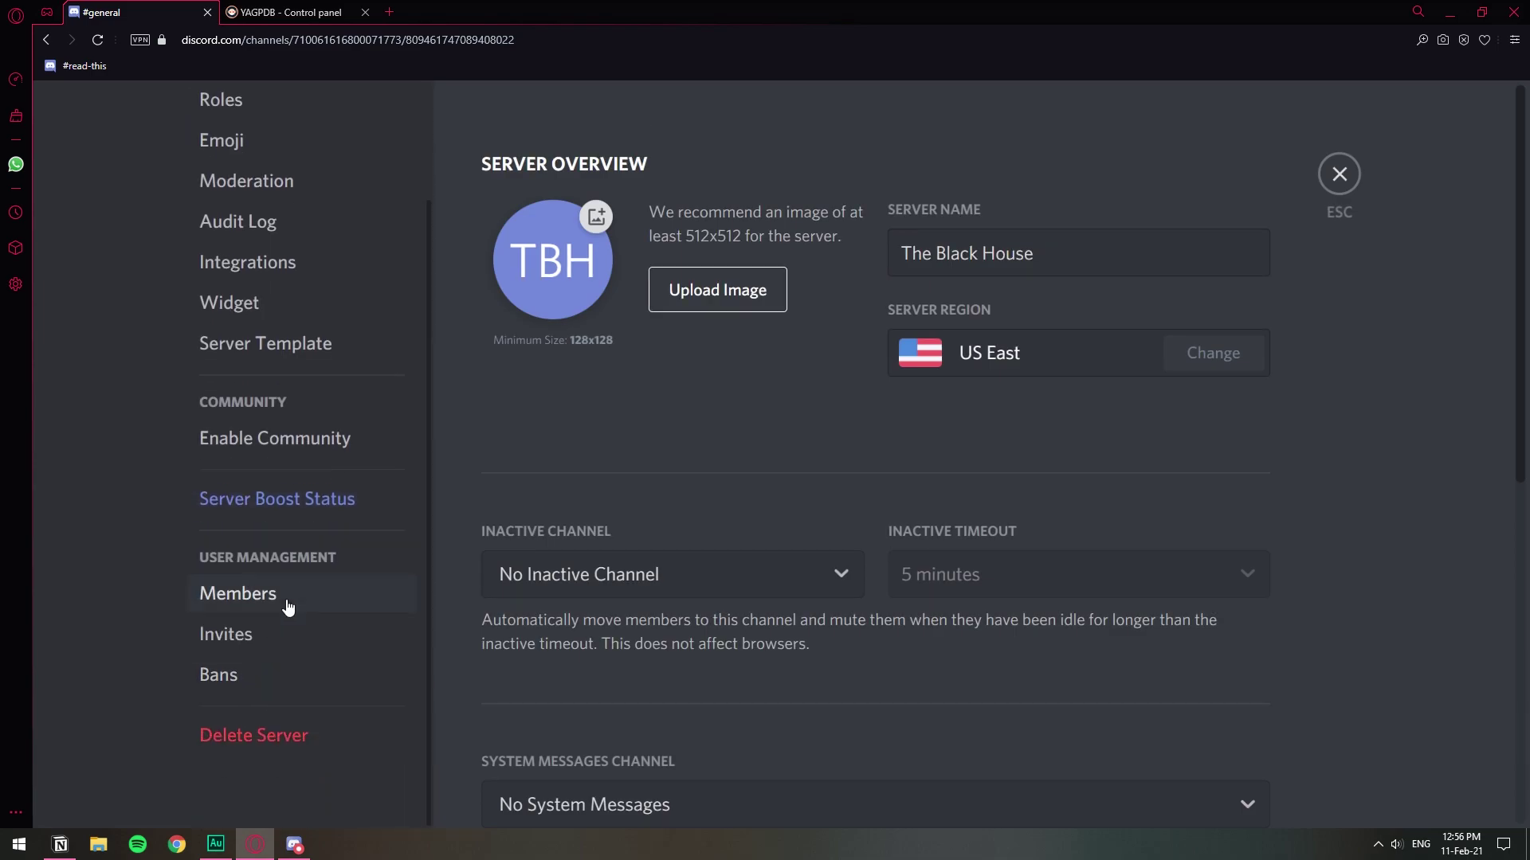
{"action": "left_click", "coordinate": [286, 606]}
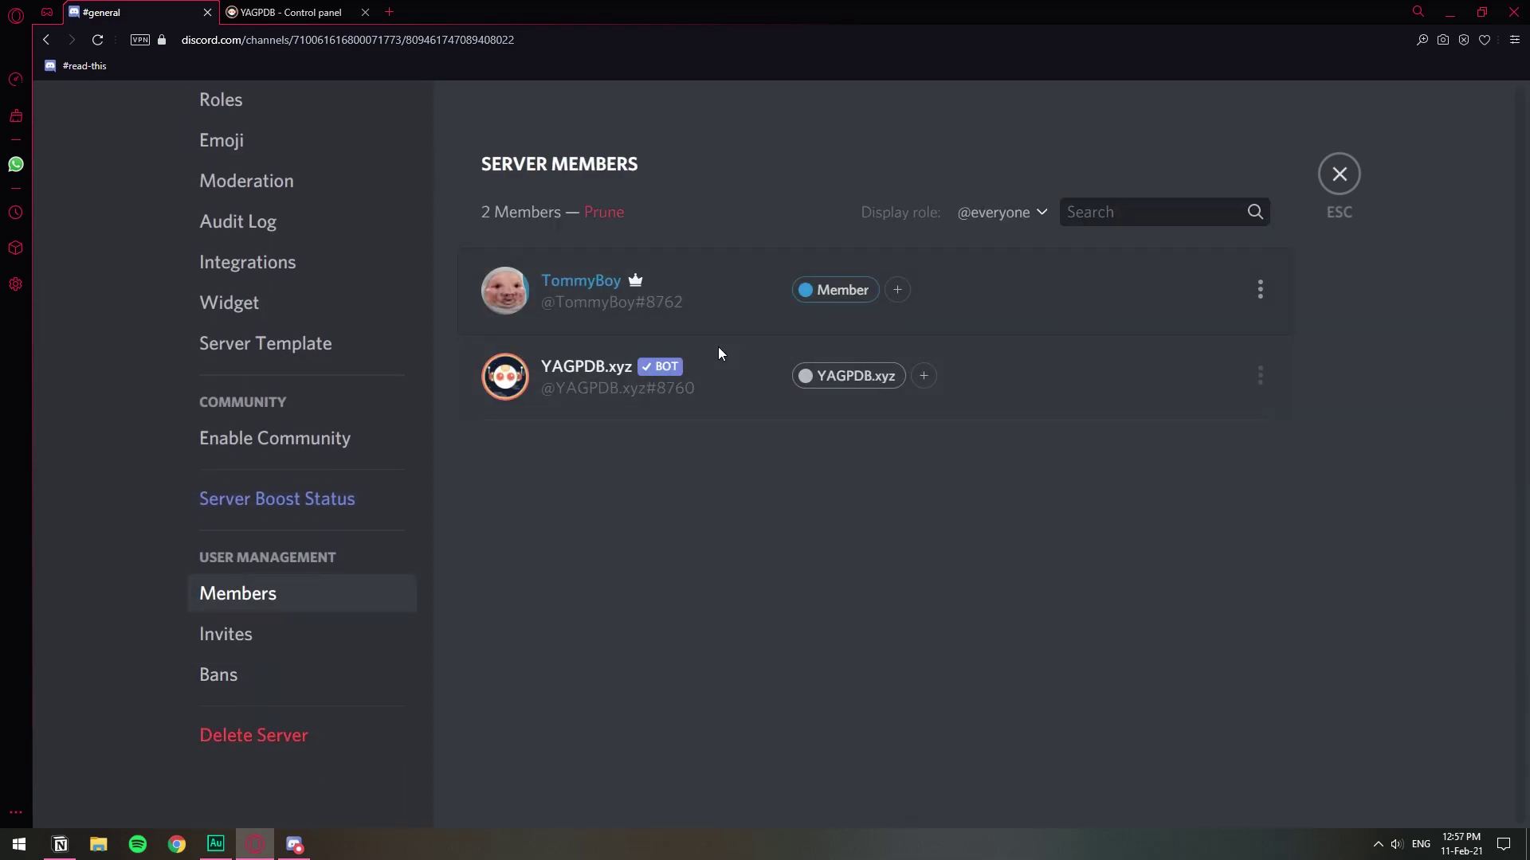
{"action": "left_click", "coordinate": [1340, 175]}
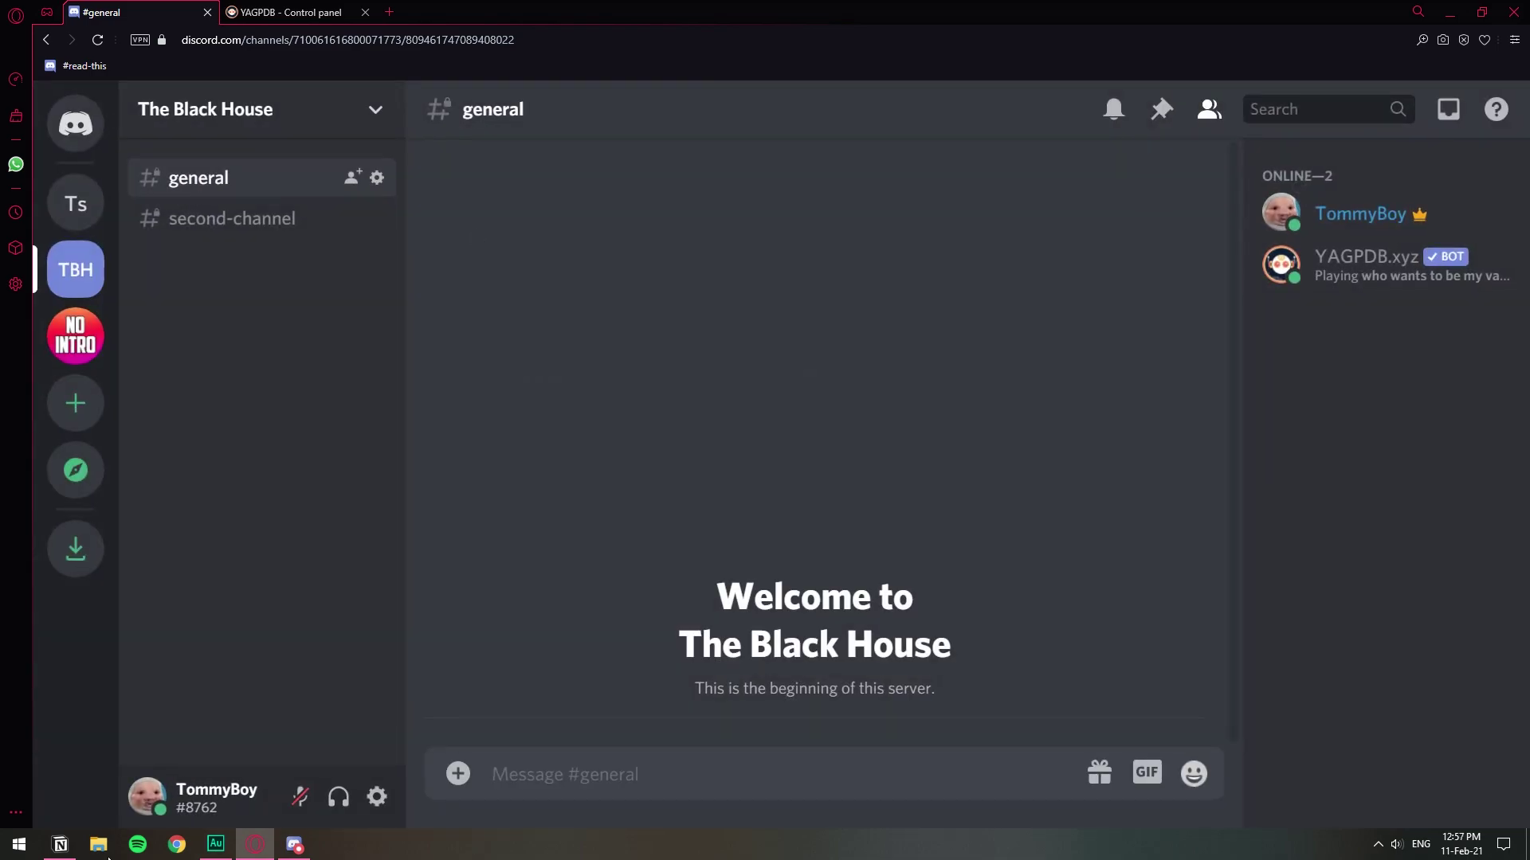
Step: Copy a server invite link for The Black House
{"action": "left_click", "coordinate": [377, 121]}
{"action": "left_click", "coordinate": [303, 235]}
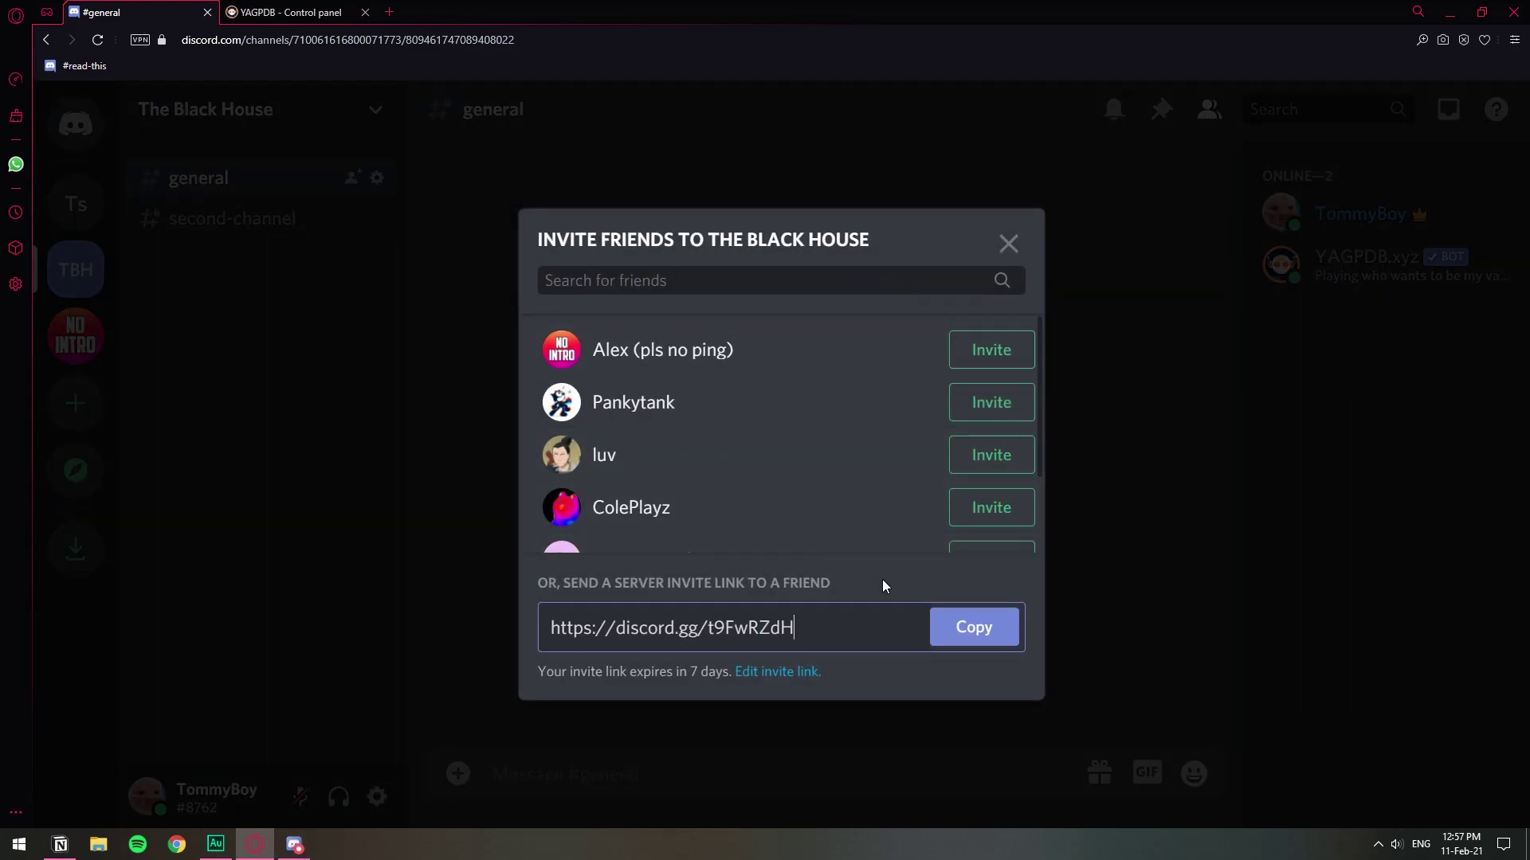
{"action": "left_click", "coordinate": [973, 627]}
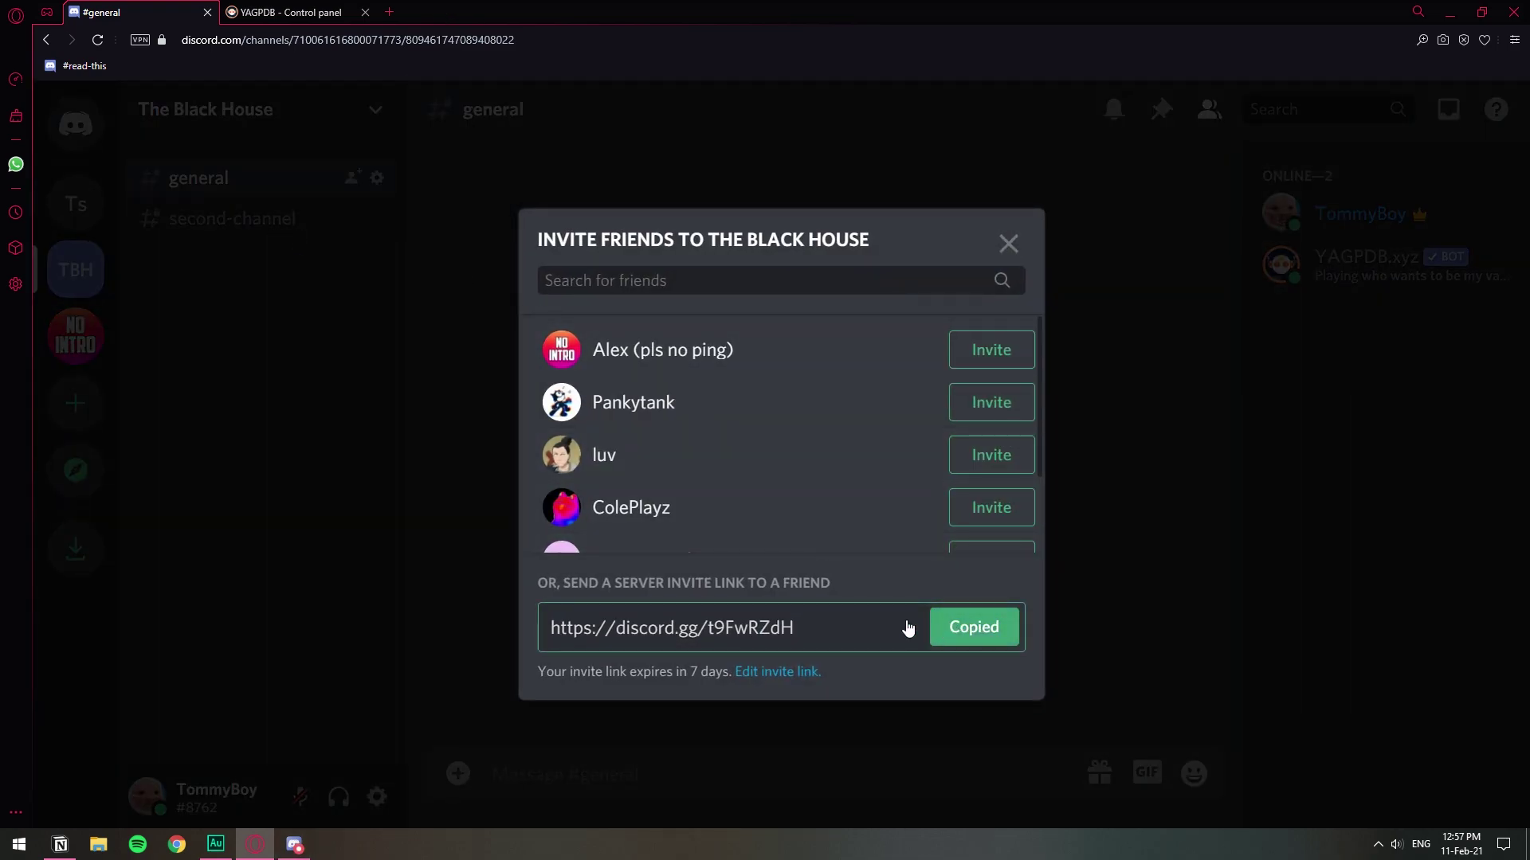
Step: Switch to the Discord desktop app, join The Black House with the copied invite link, and check the second account's role in its profile
{"action": "left_click", "coordinate": [294, 846]}
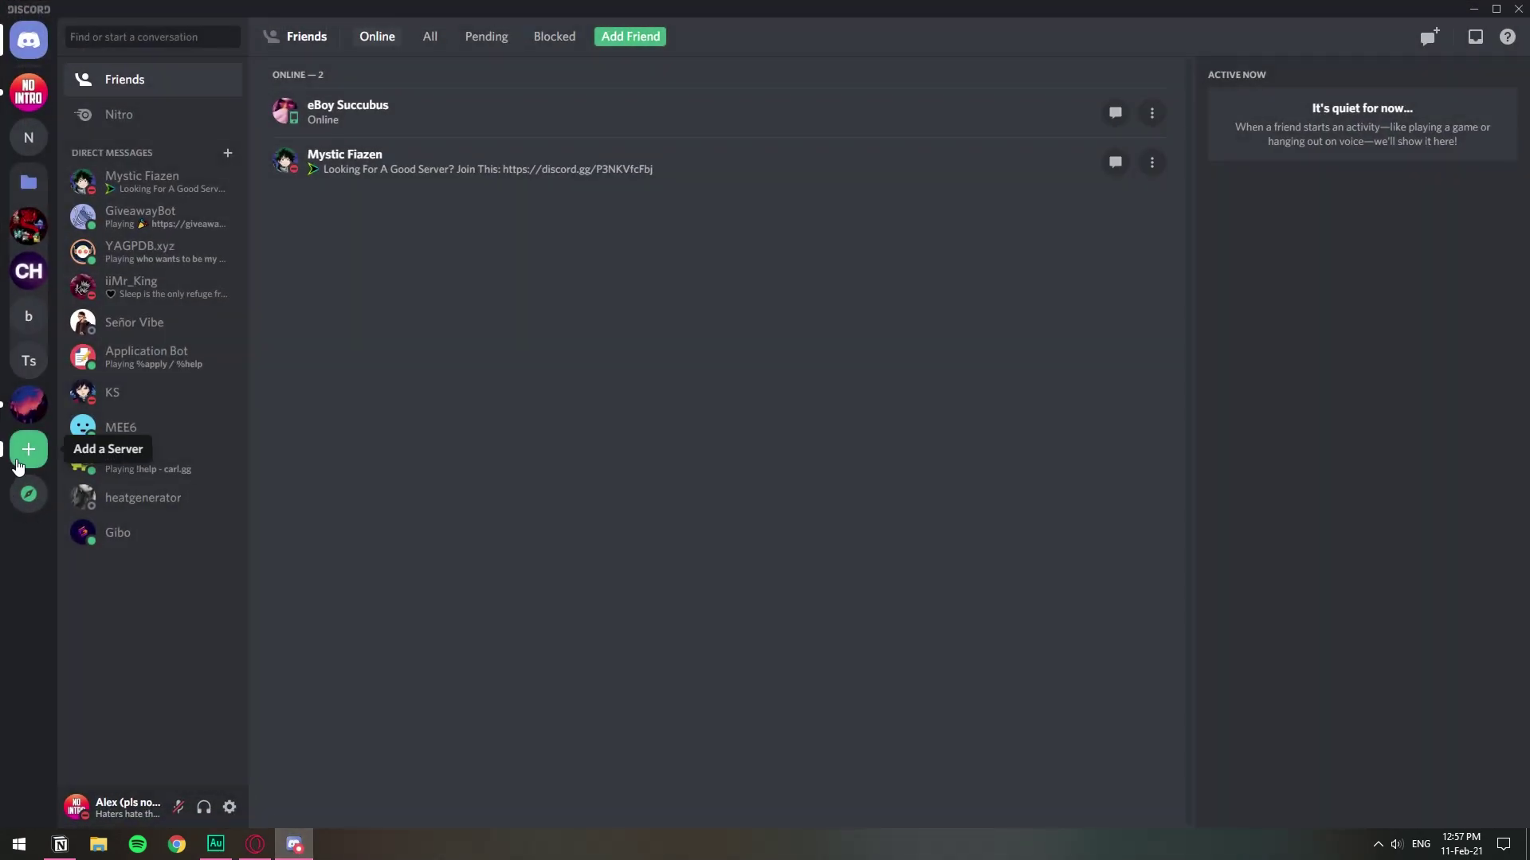
{"action": "left_click", "coordinate": [18, 460]}
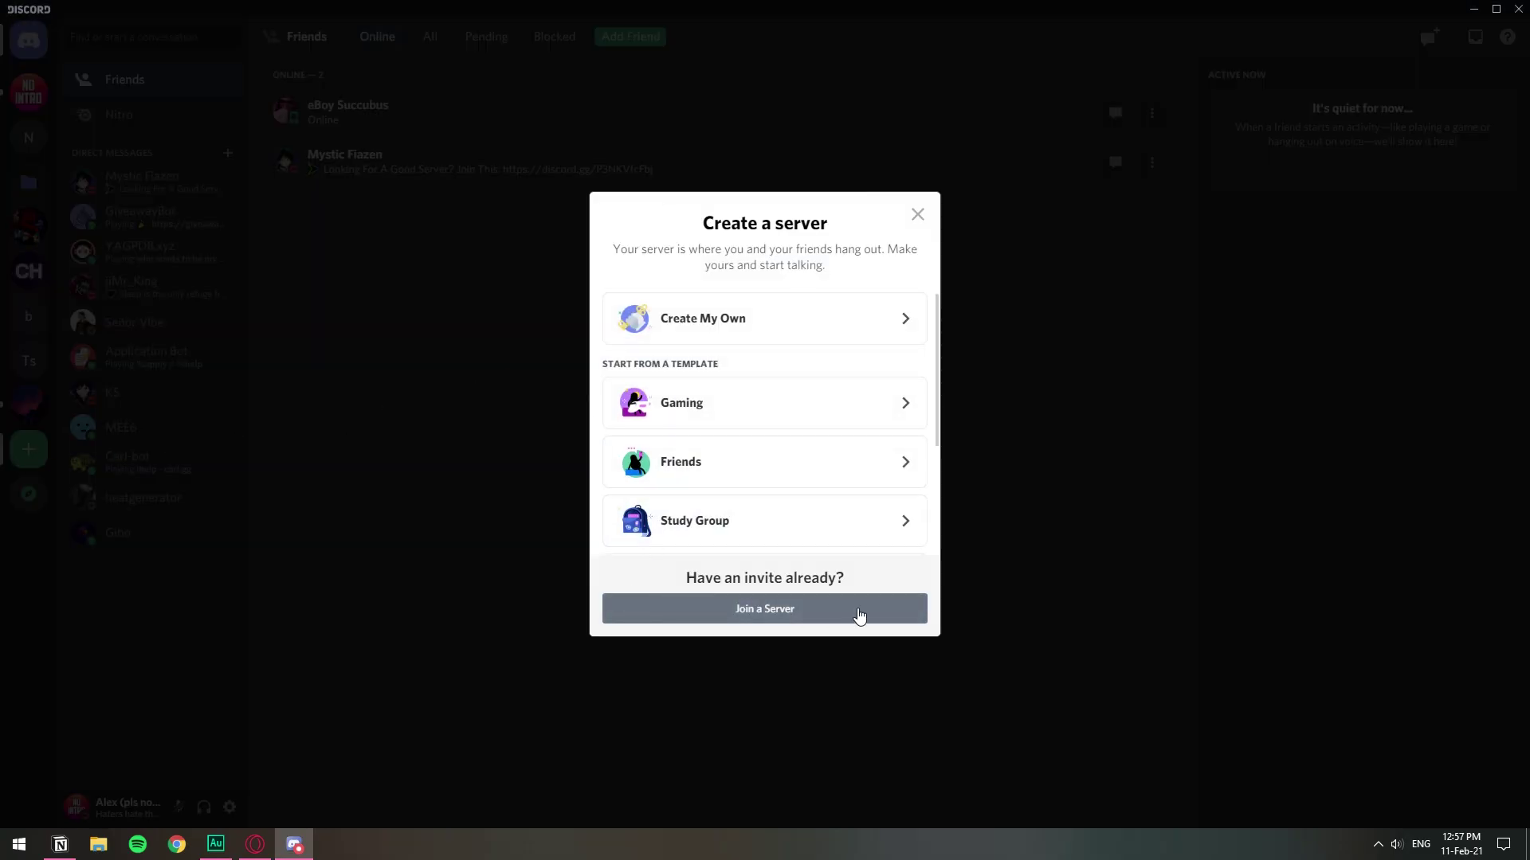
{"action": "left_click", "coordinate": [859, 616]}
{"action": "key", "text": "ctrl+v"}
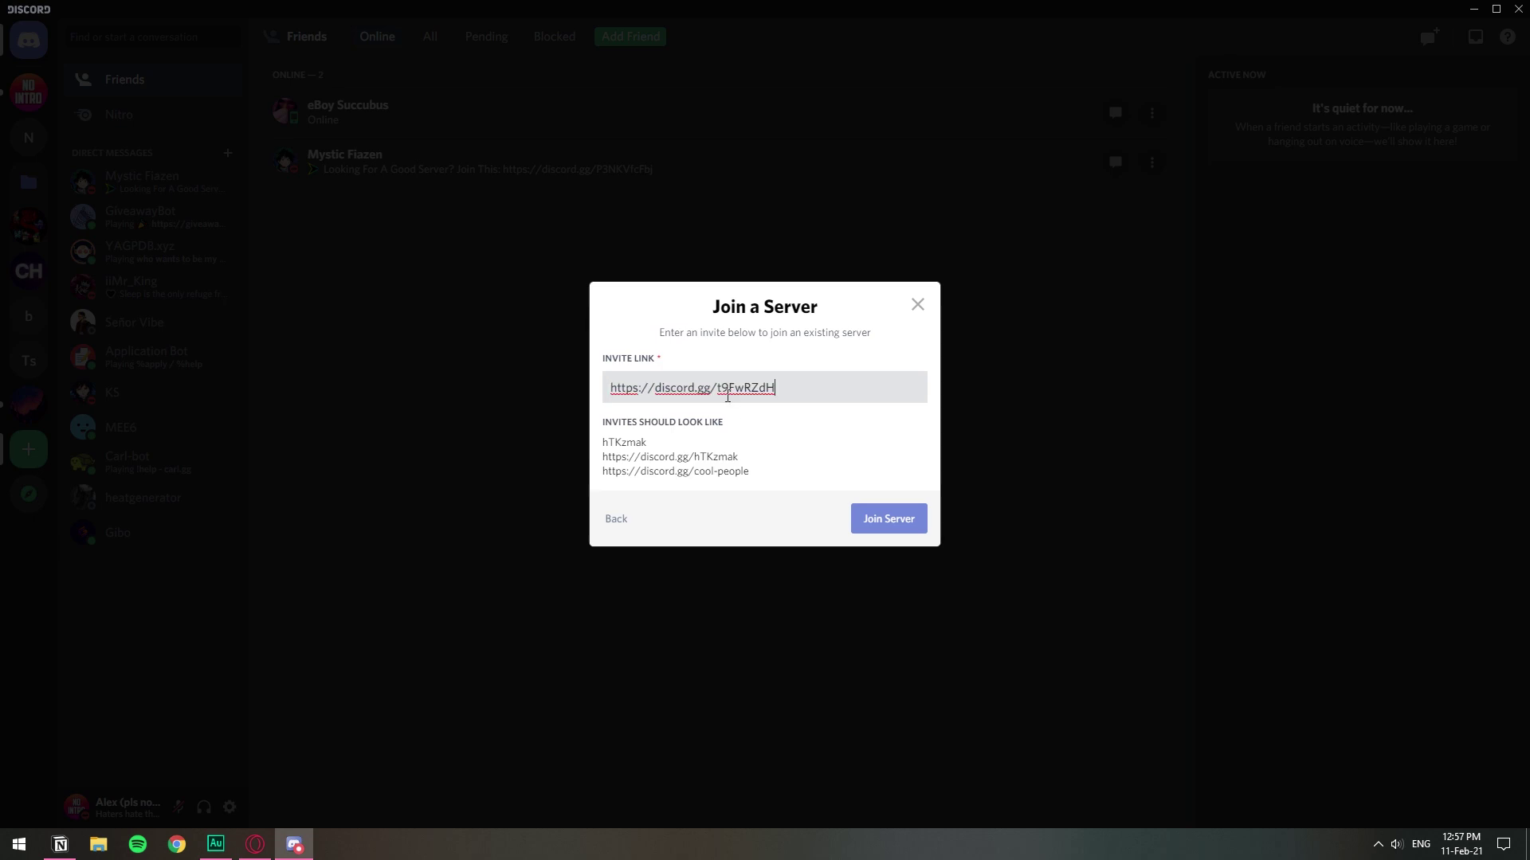
{"action": "left_click", "coordinate": [898, 528]}
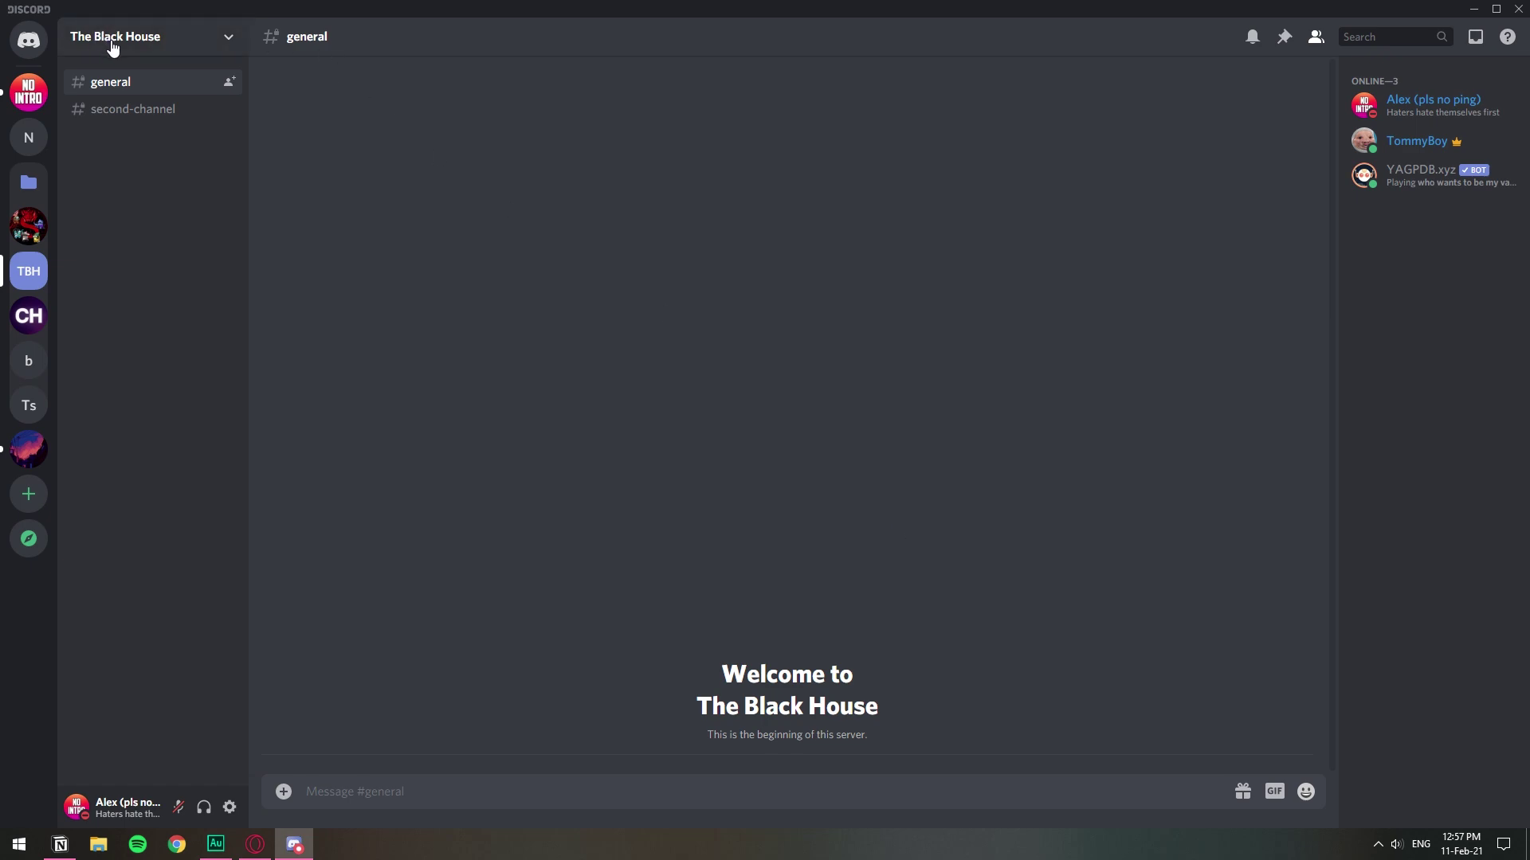
{"action": "left_click", "coordinate": [1396, 105]}
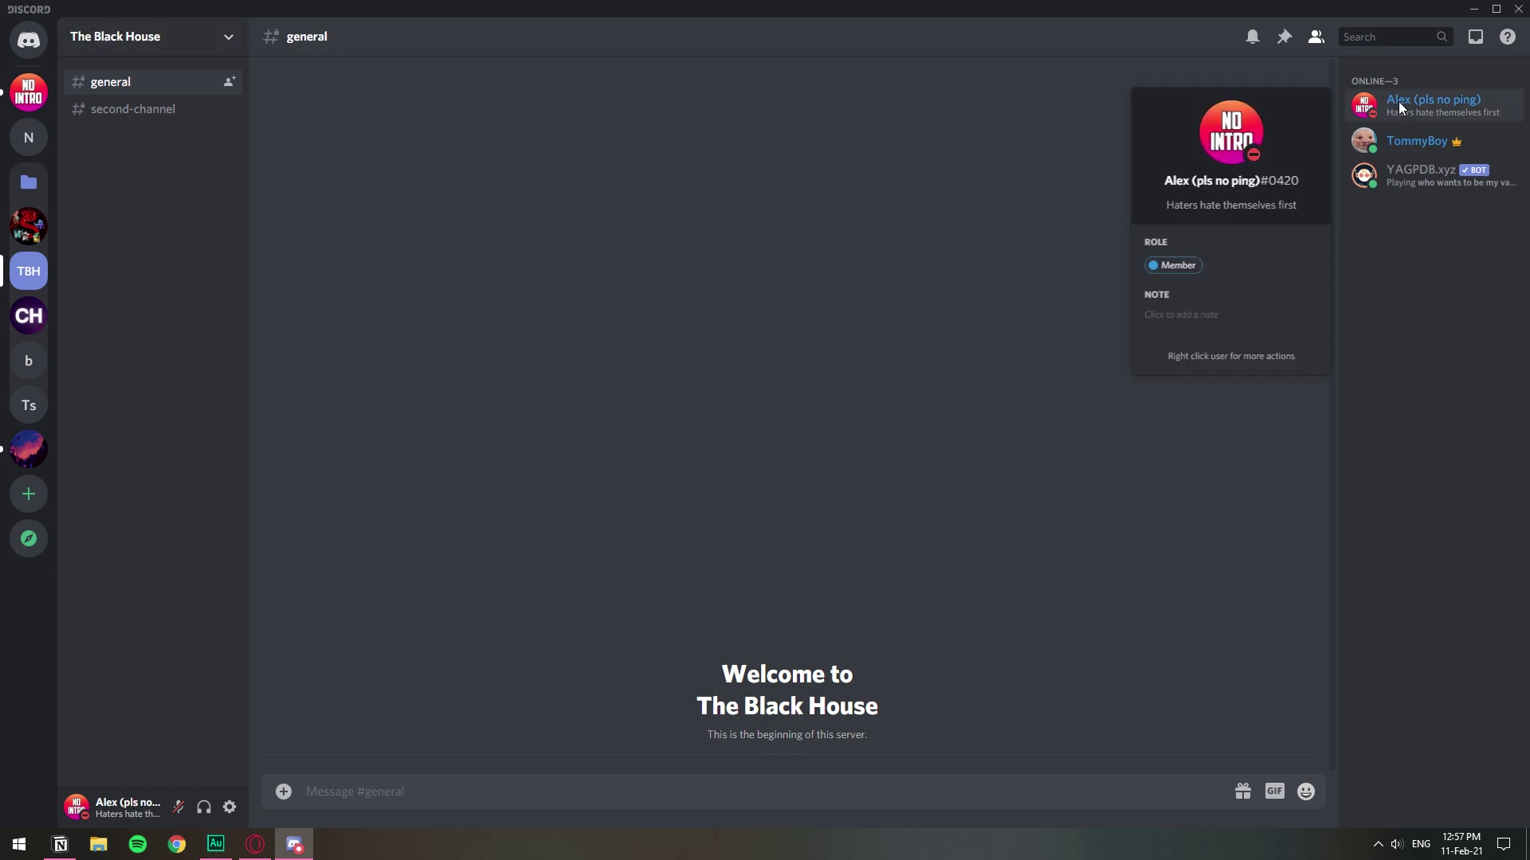